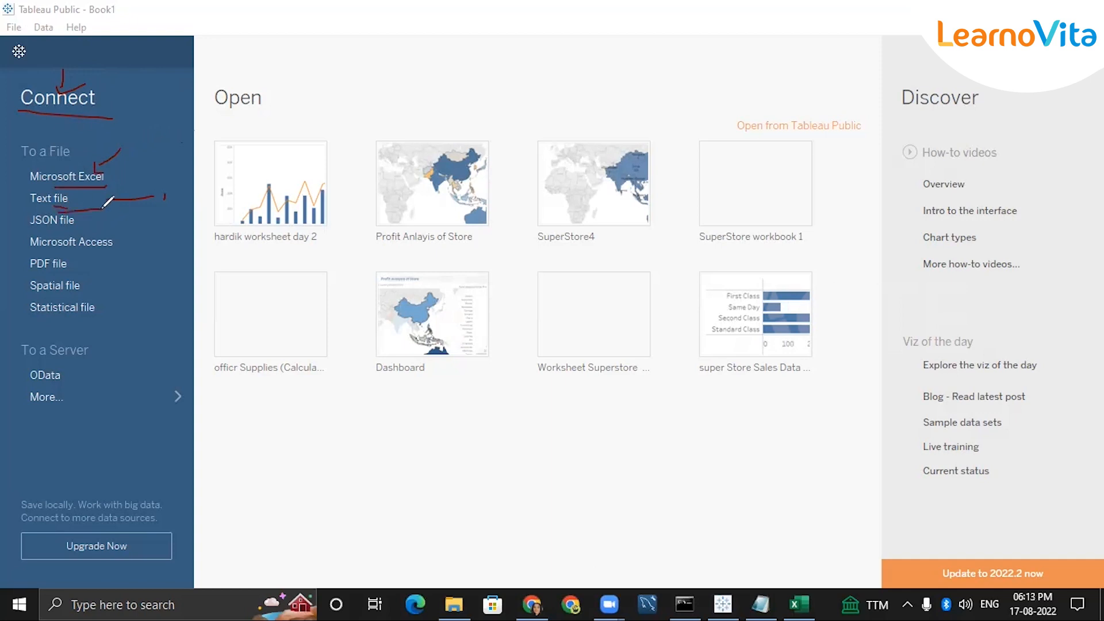
drag(46, 207, 100, 203)
drag(124, 244, 134, 232)
drag(78, 260, 90, 260)
mouse_move(72, 322)
mouse_down()
mouse_move(85, 318)
mouse_move(80, 301)
mouse_up()
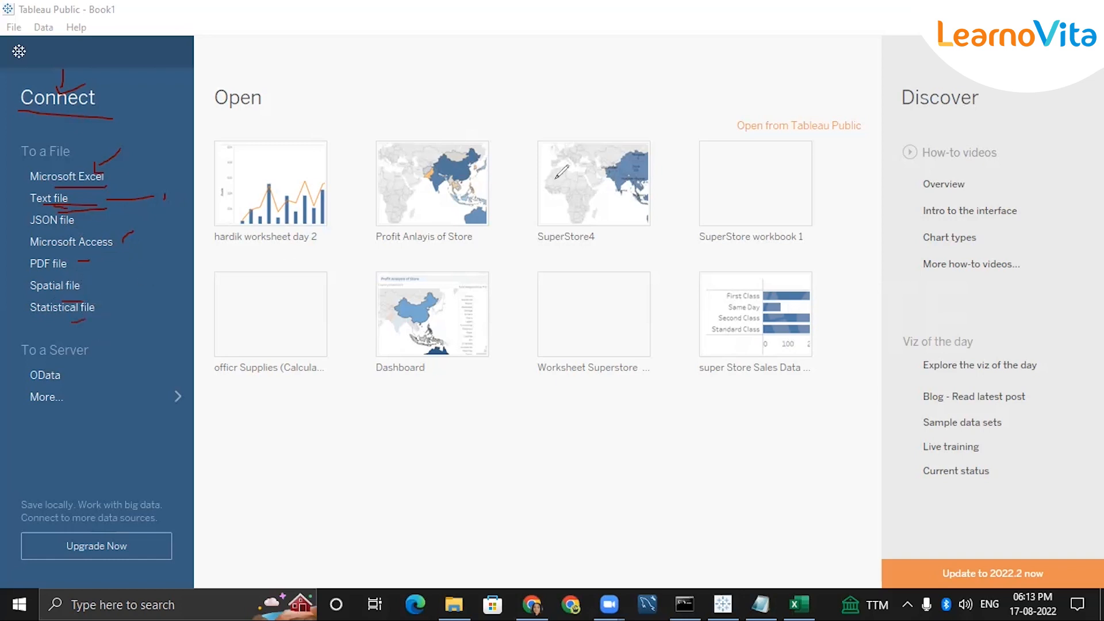
click(729, 59)
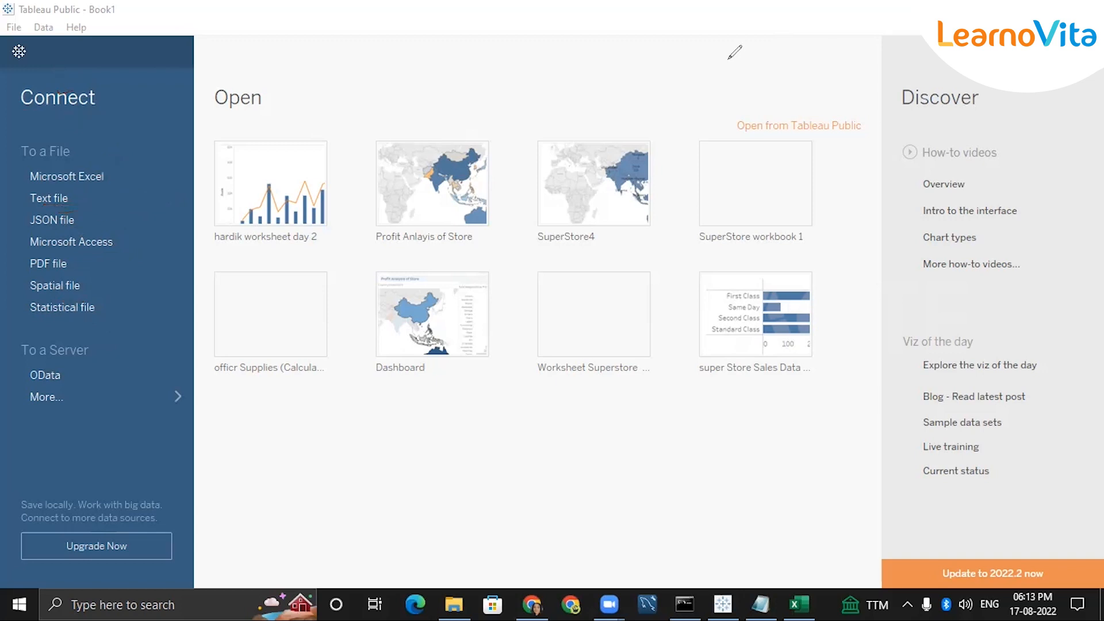
click(729, 58)
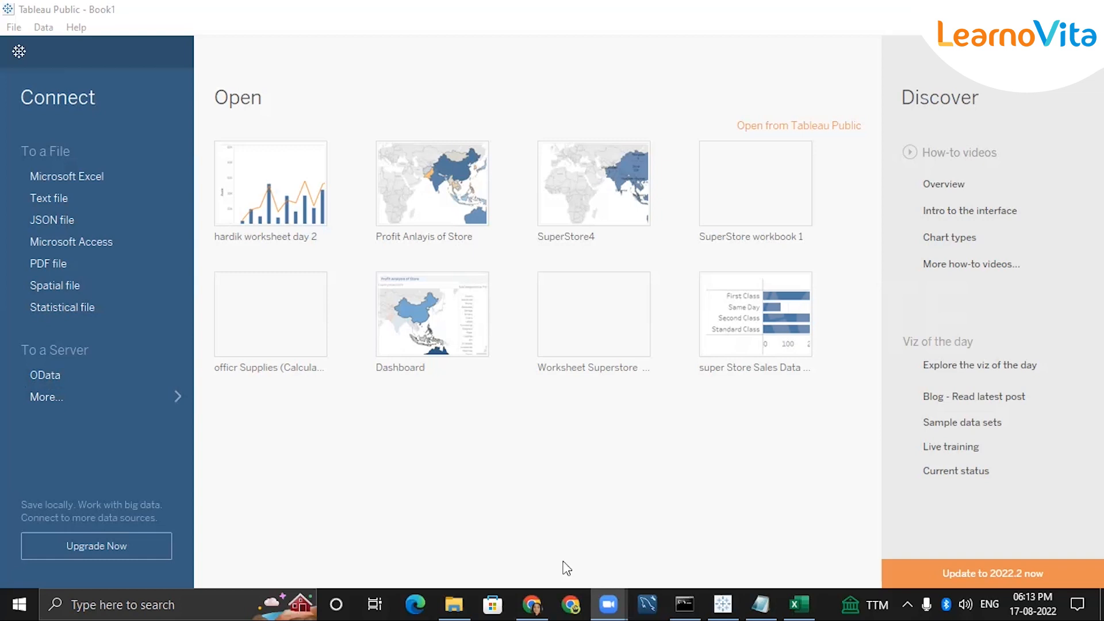
View the list of additional installed server connectors and return to the start page
click(85, 393)
click(85, 397)
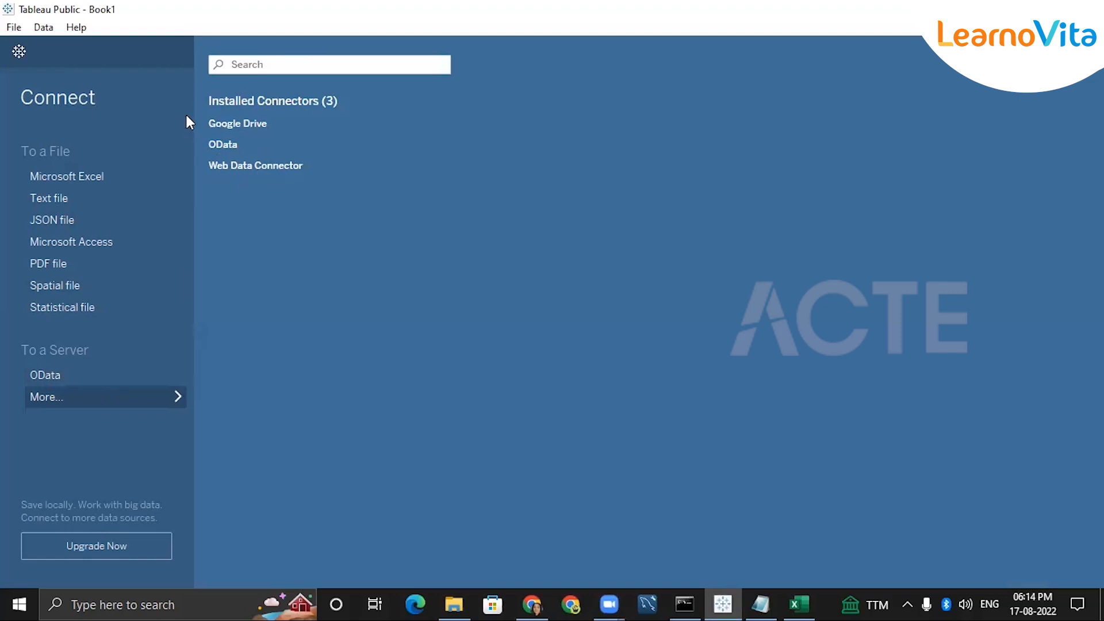
click(160, 57)
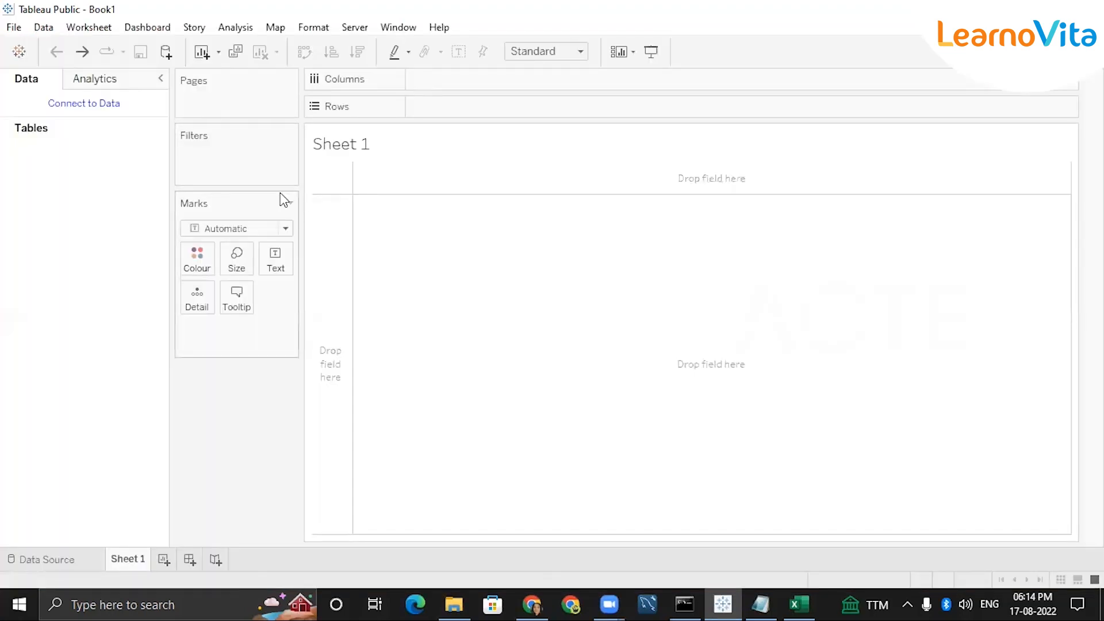
click(15, 27)
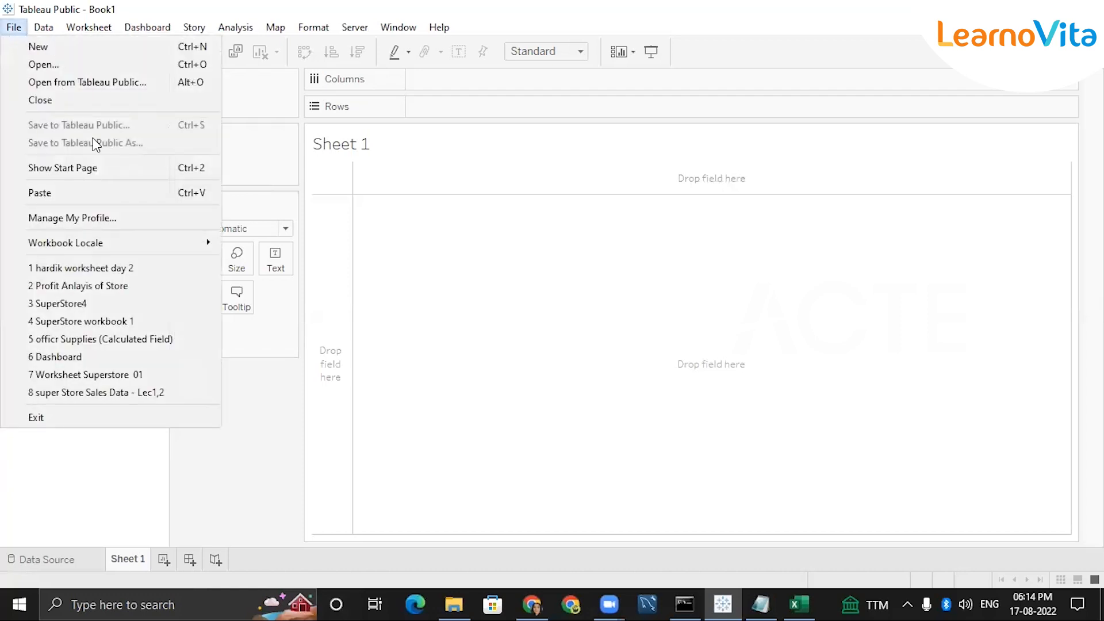
click(103, 168)
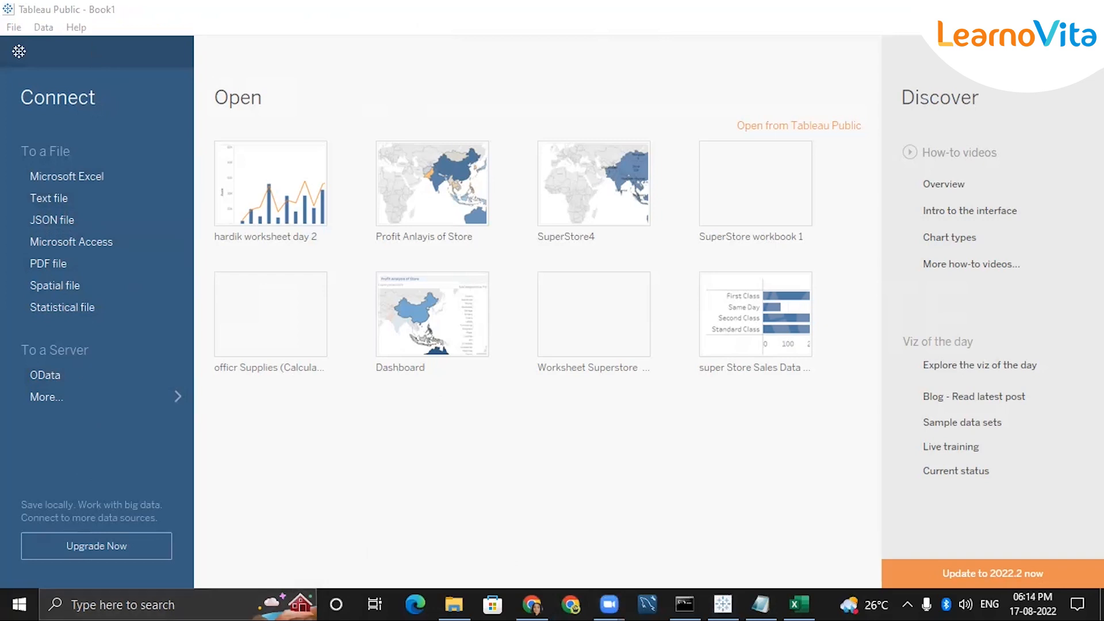
mouse_move(915, 109)
mouse_down()
mouse_move(963, 111)
mouse_move(1053, 238)
mouse_move(1038, 278)
mouse_up()
drag(1059, 165, 1088, 131)
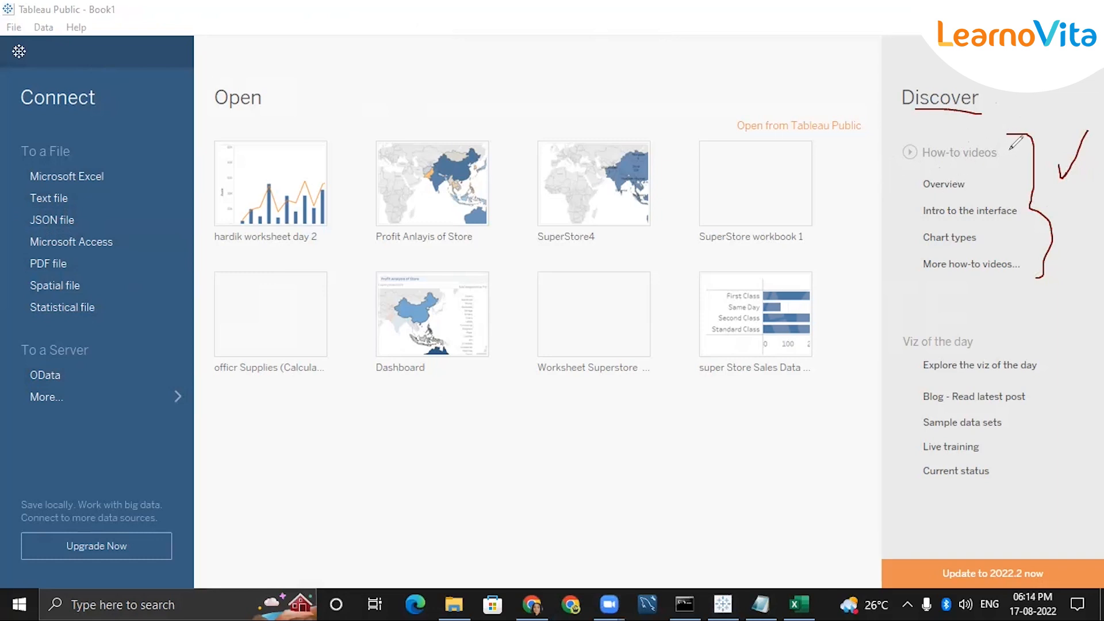
mouse_move(898, 147)
mouse_down()
mouse_move(899, 187)
mouse_move(949, 280)
mouse_move(1050, 289)
mouse_up()
mouse_move(1046, 134)
mouse_down()
mouse_move(1048, 287)
mouse_move(1023, 317)
mouse_up()
drag(999, 90, 1001, 133)
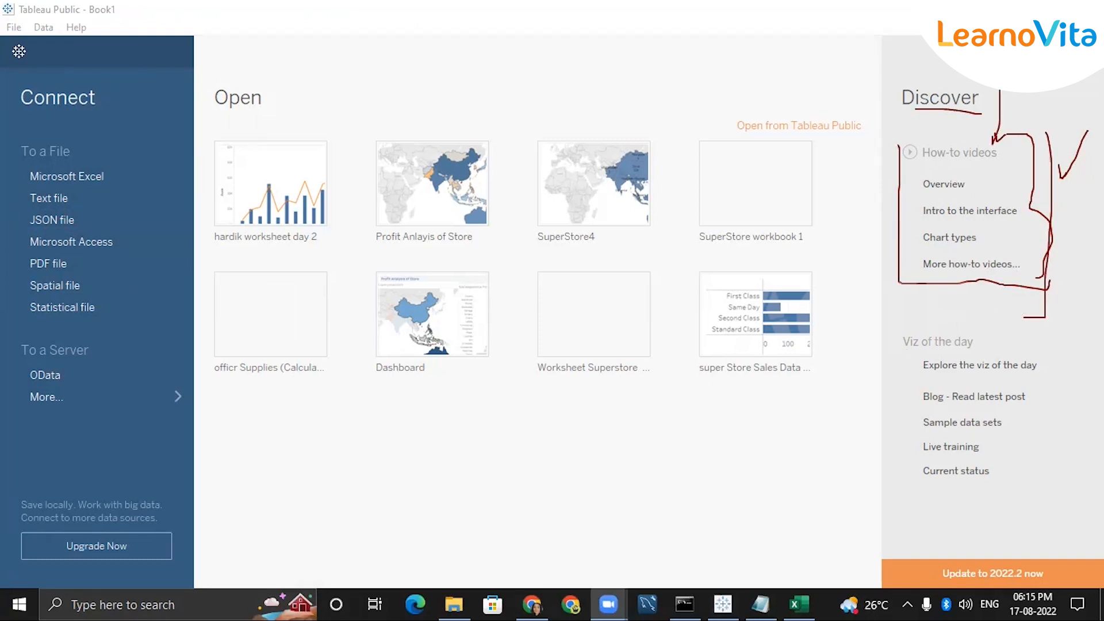
mouse_move(76, 63)
mouse_down()
mouse_move(76, 96)
mouse_move(95, 75)
mouse_up()
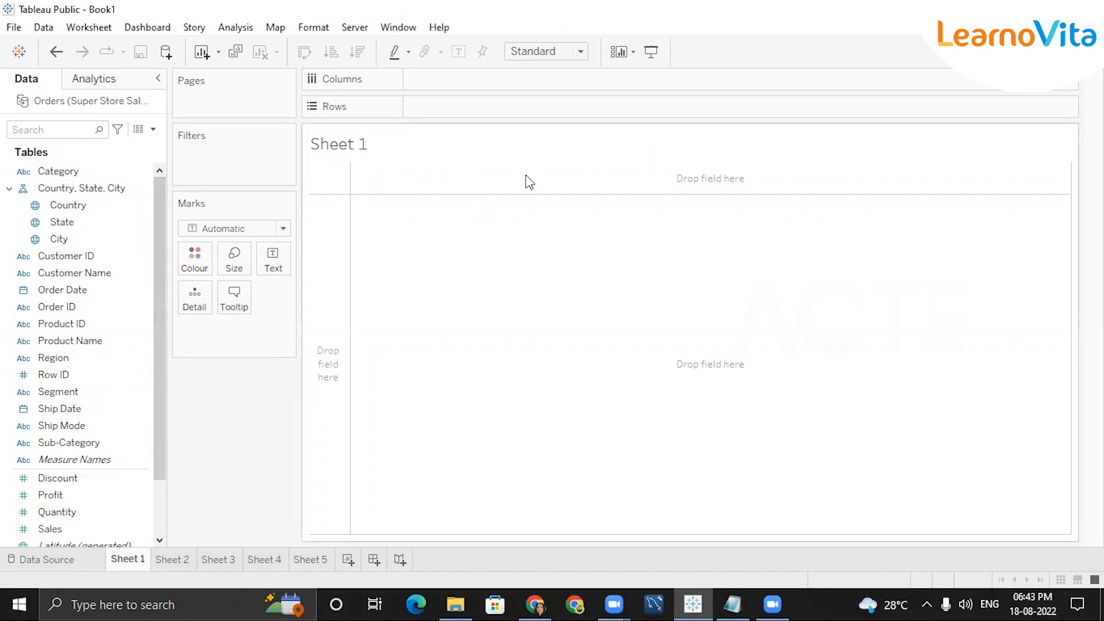
Build a text table on Sheet 1 with Segment on rows and the sum of Sales as the values
double_click(64, 391)
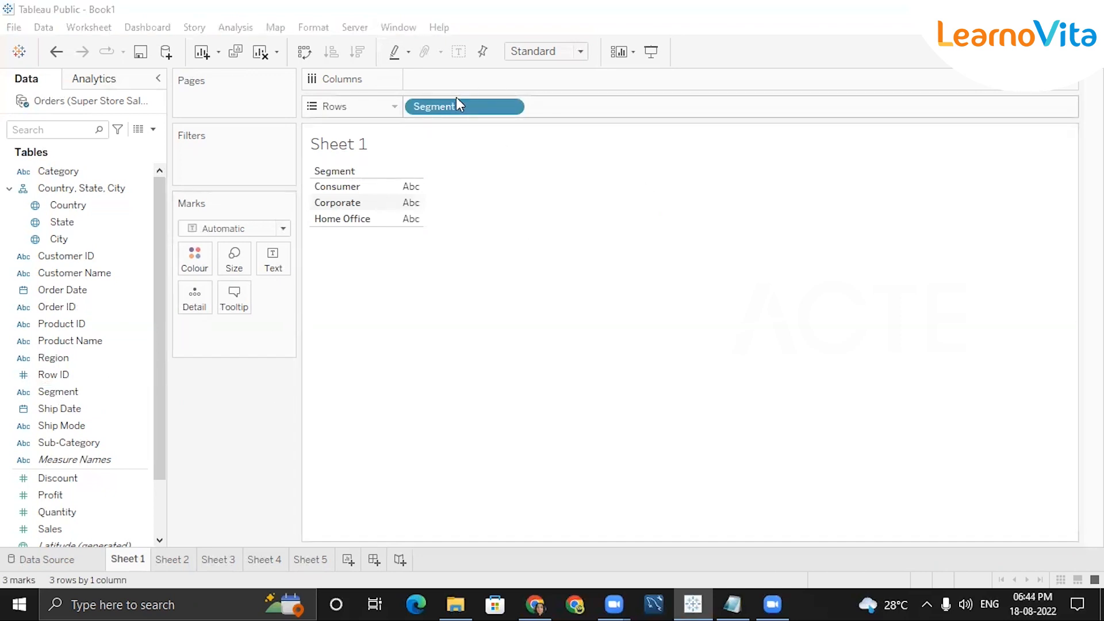
click(98, 392)
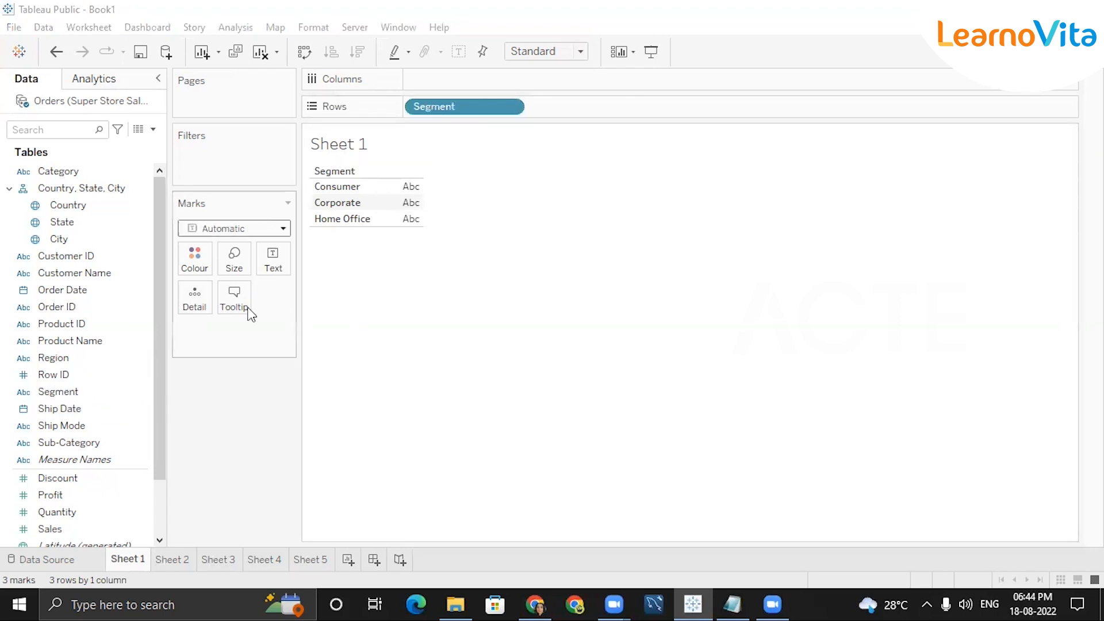
drag(155, 351, 155, 431)
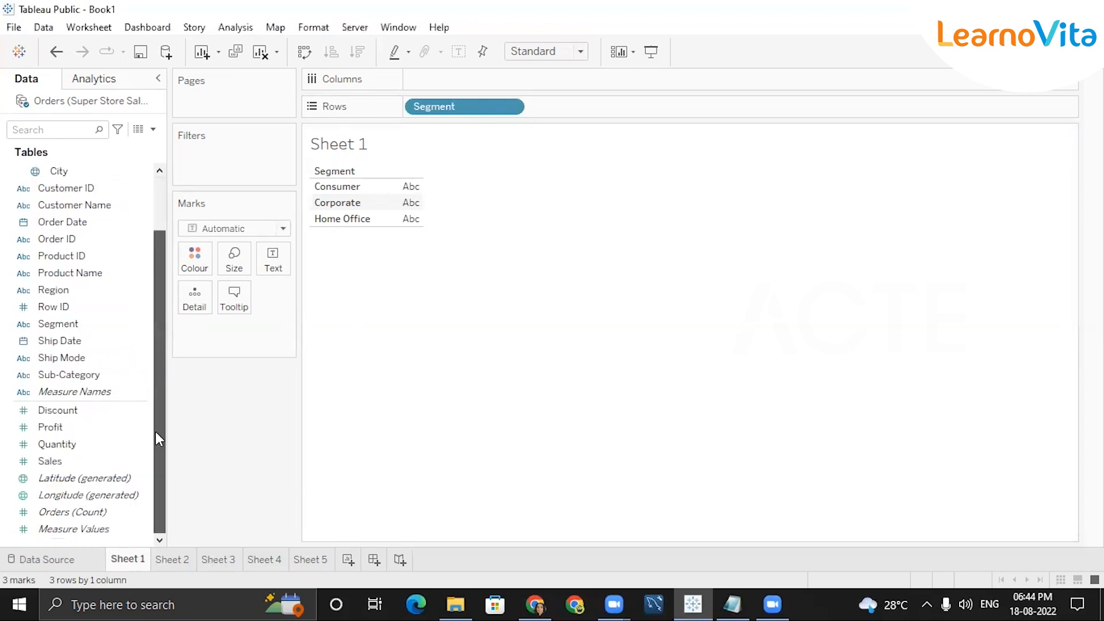
click(55, 463)
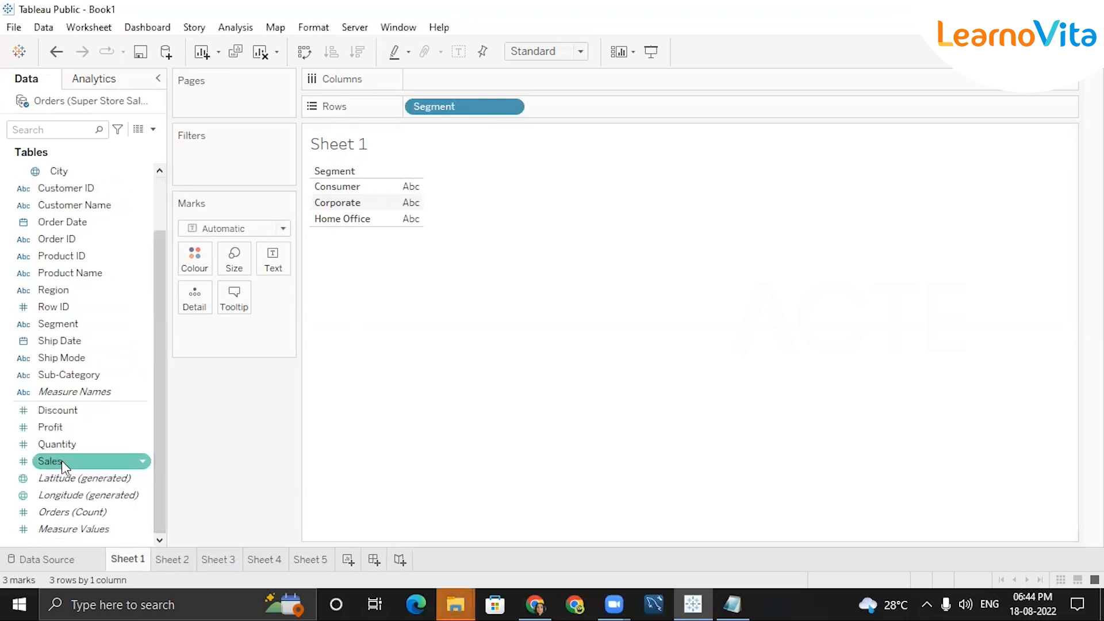
double_click(62, 461)
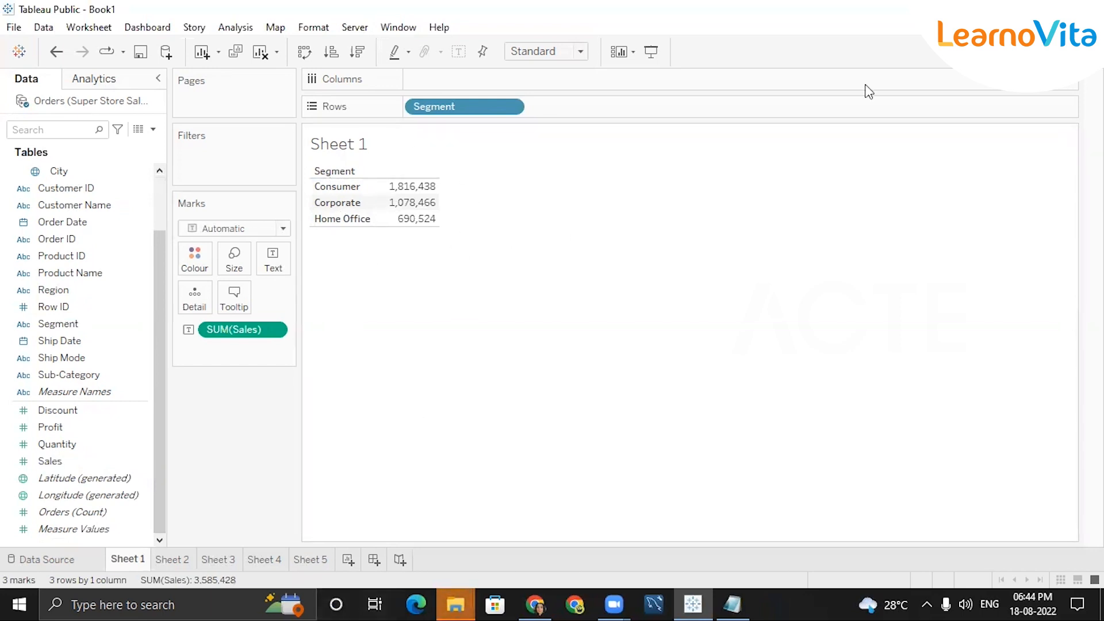
Try the Segment sales table as a highlight table and change it to a horizontal bar chart
click(1068, 52)
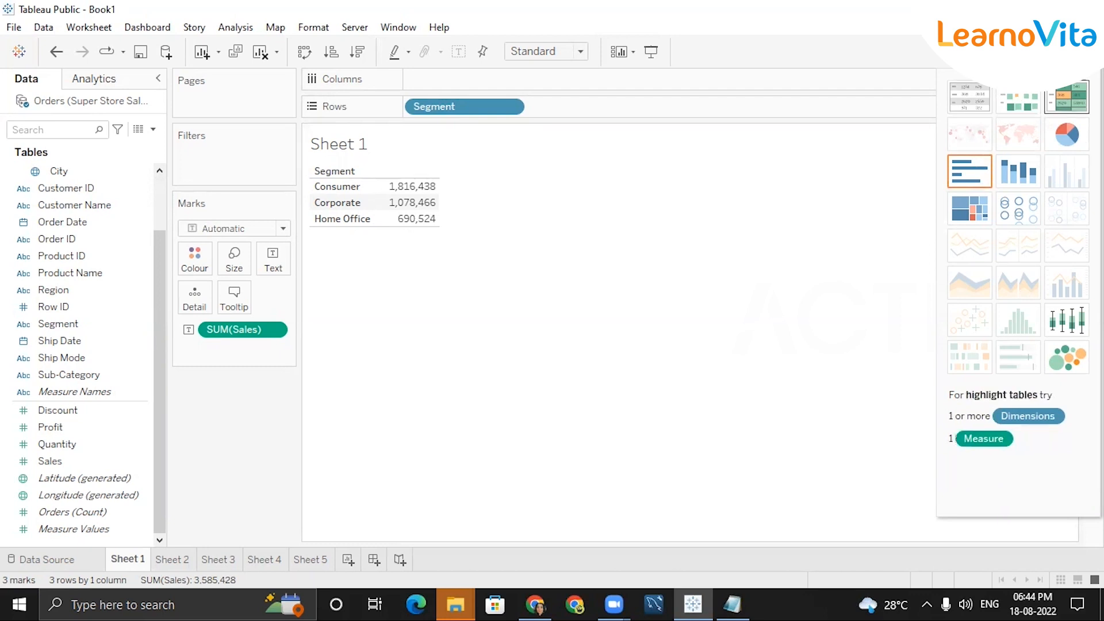
click(1067, 96)
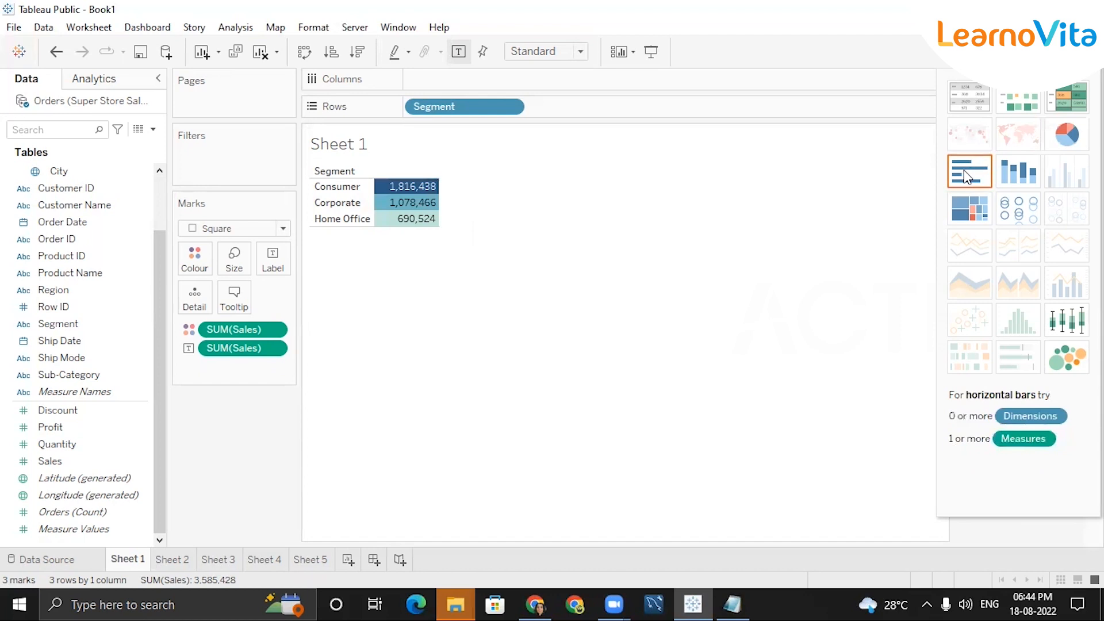
click(968, 171)
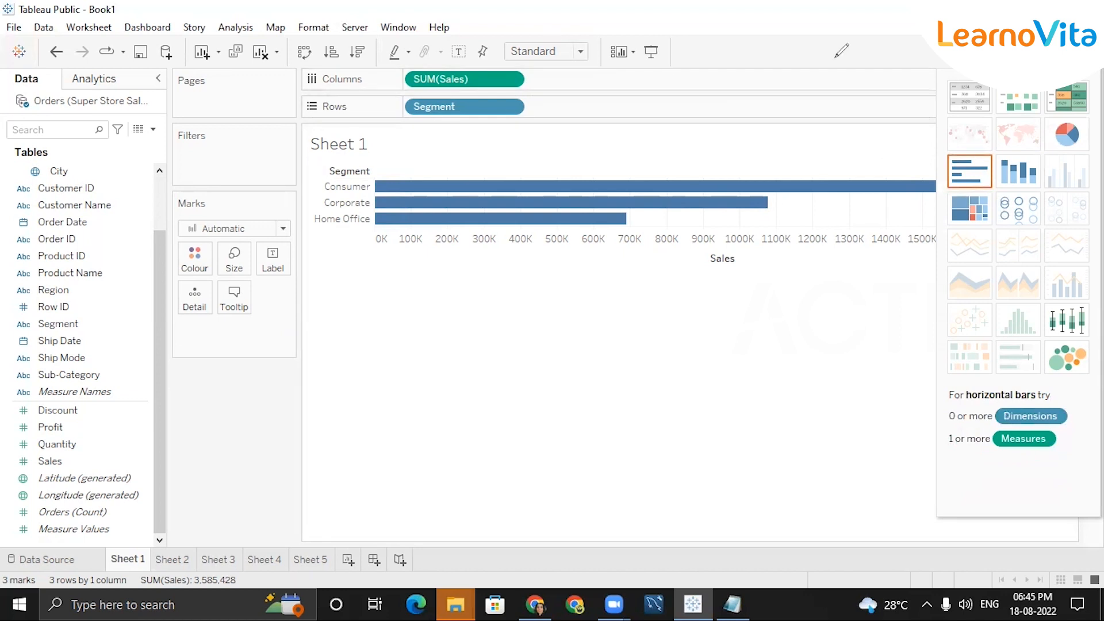
drag(948, 457, 1071, 453)
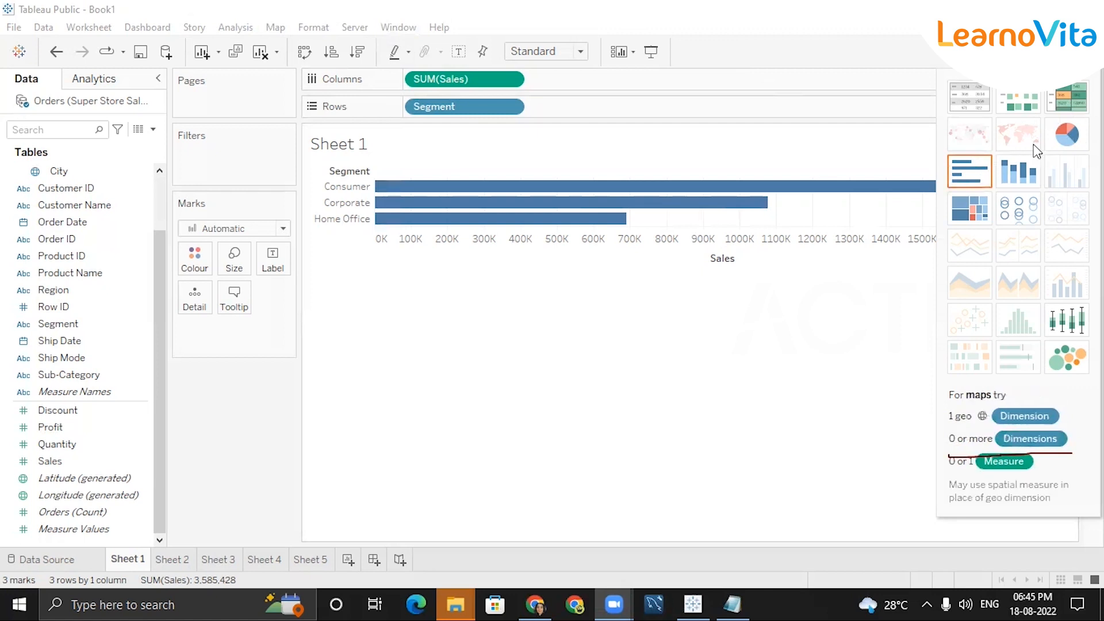
click(1058, 52)
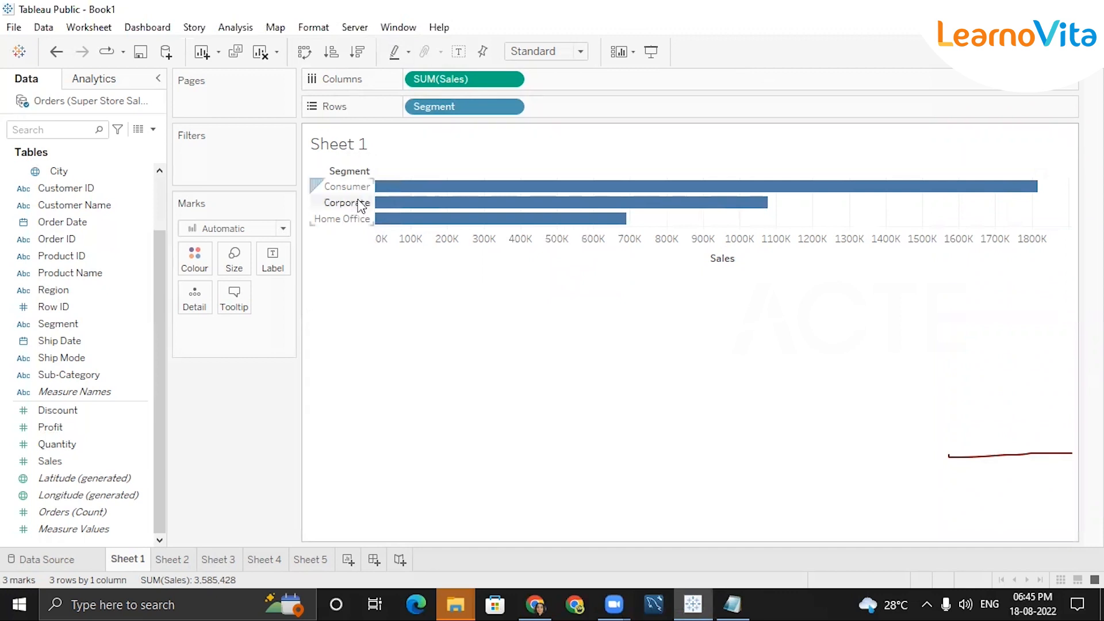
Replace the sheet name placeholder in the chart title with "Segmentwise Sales"
mouse_move(528, 194)
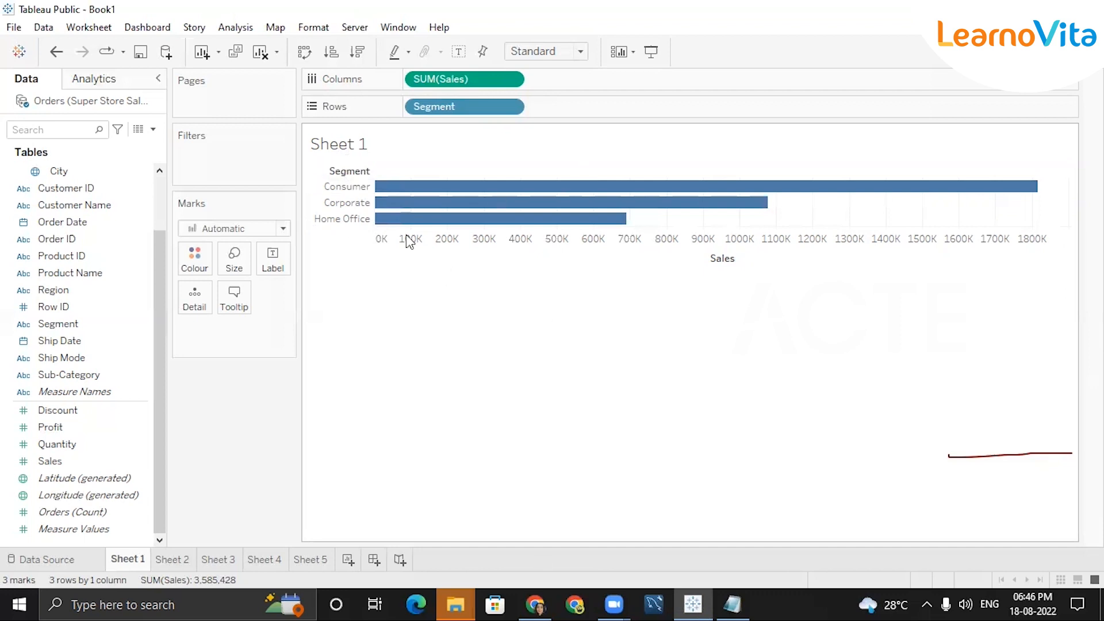
double_click(337, 151)
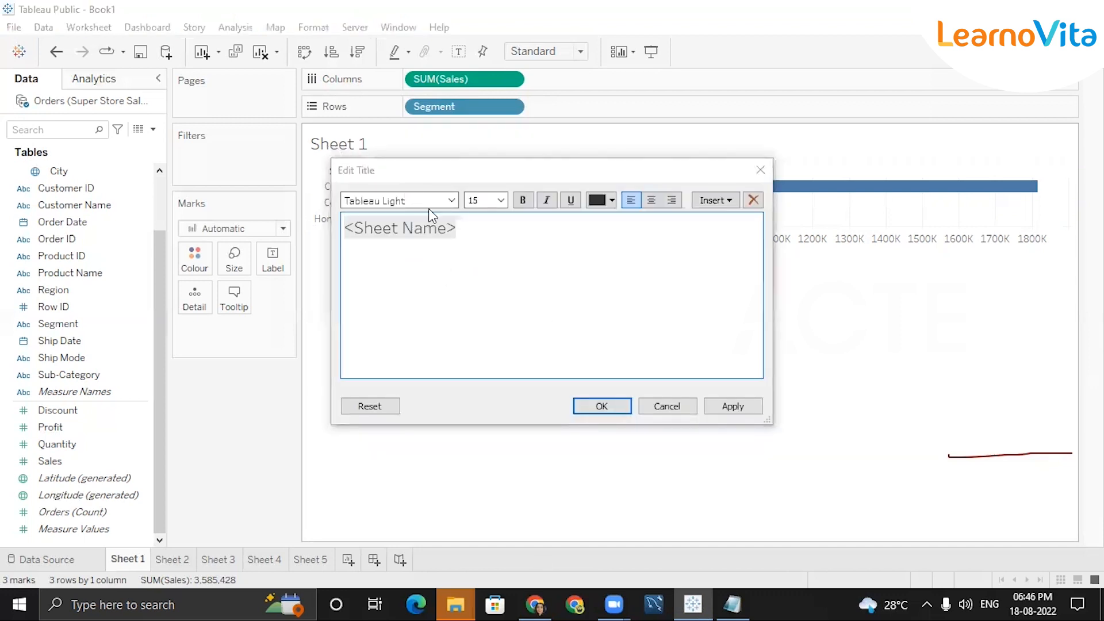
triple_click(450, 228)
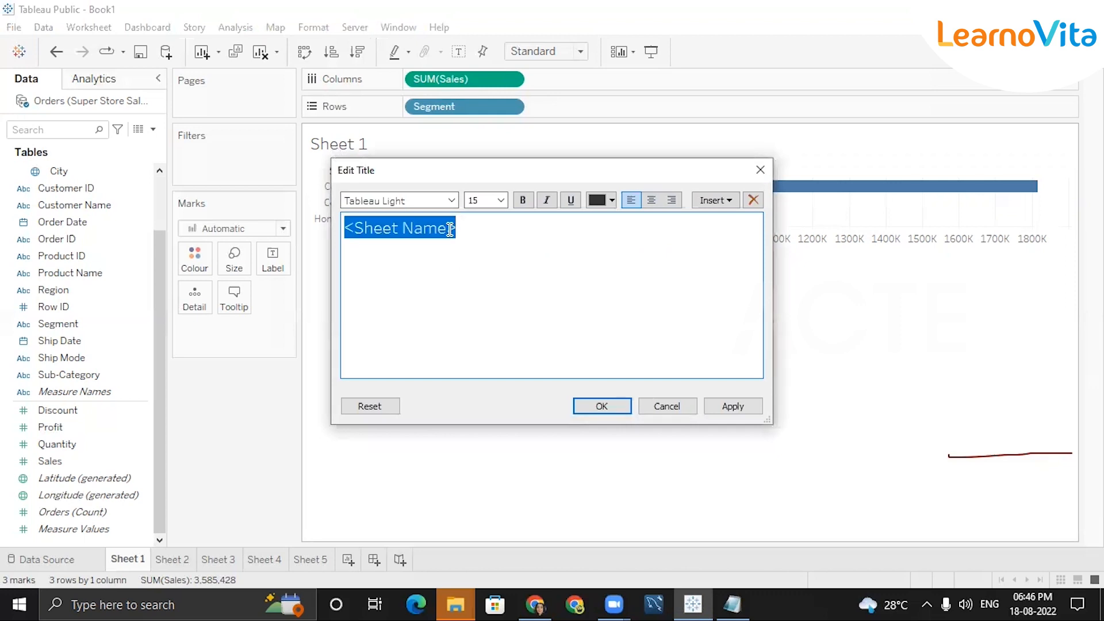
key(BackSpace)
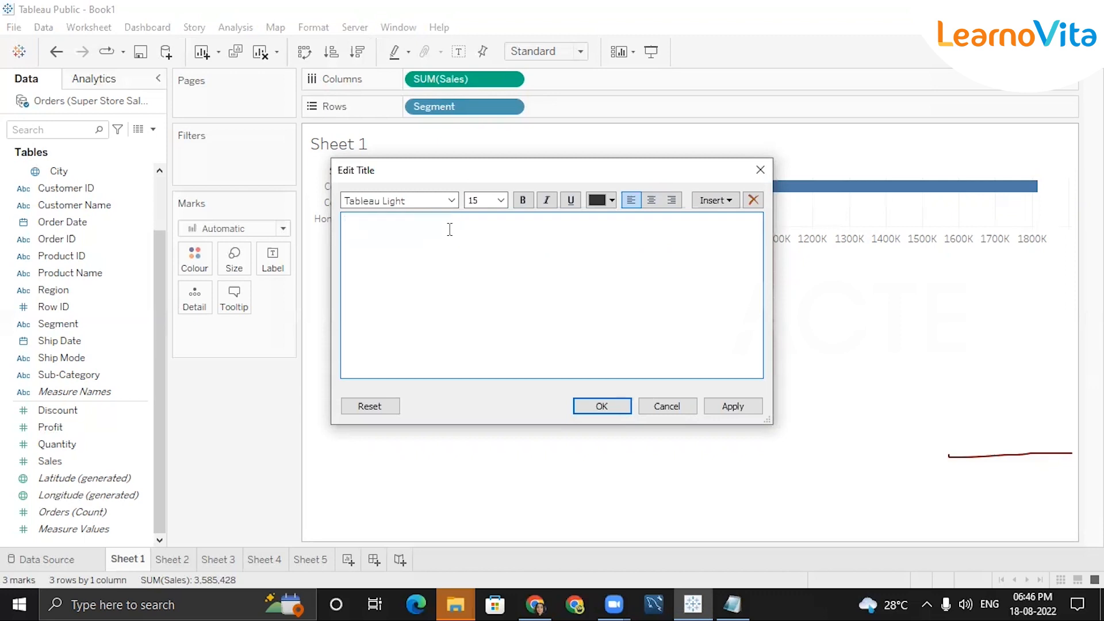
text(Segmentwi)
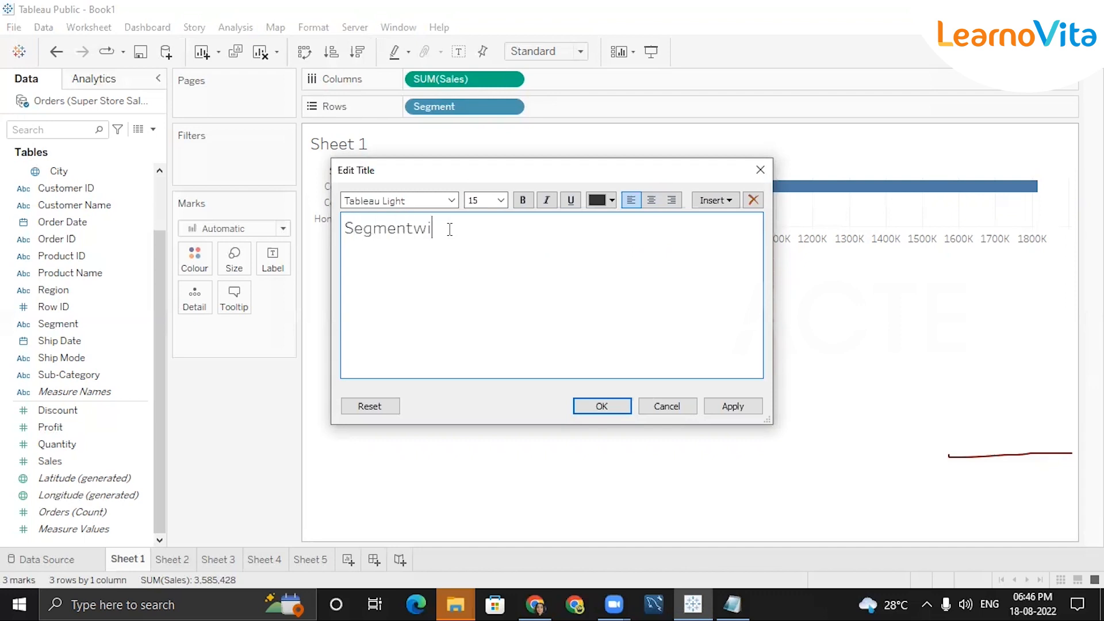
text(se Sales)
key(ctrl+a)
click(452, 201)
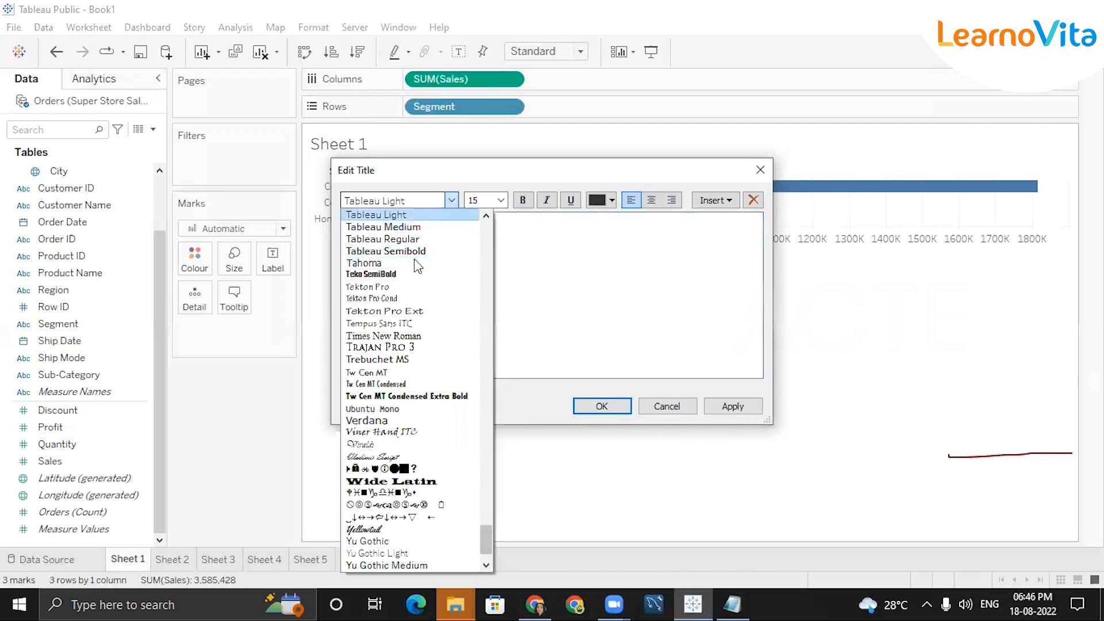
click(539, 313)
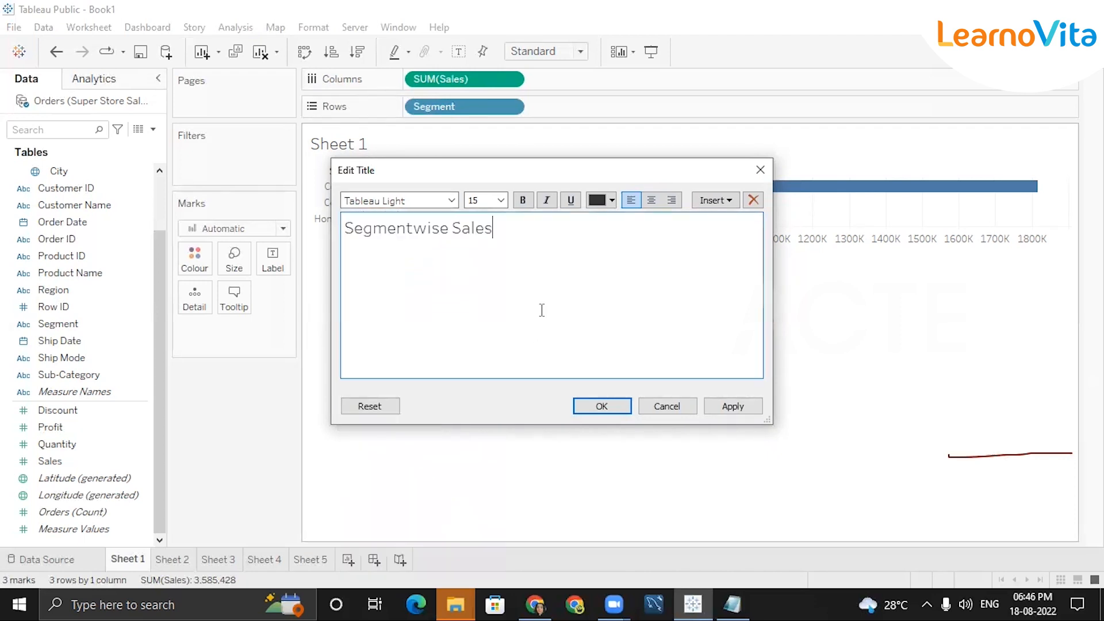
click(502, 201)
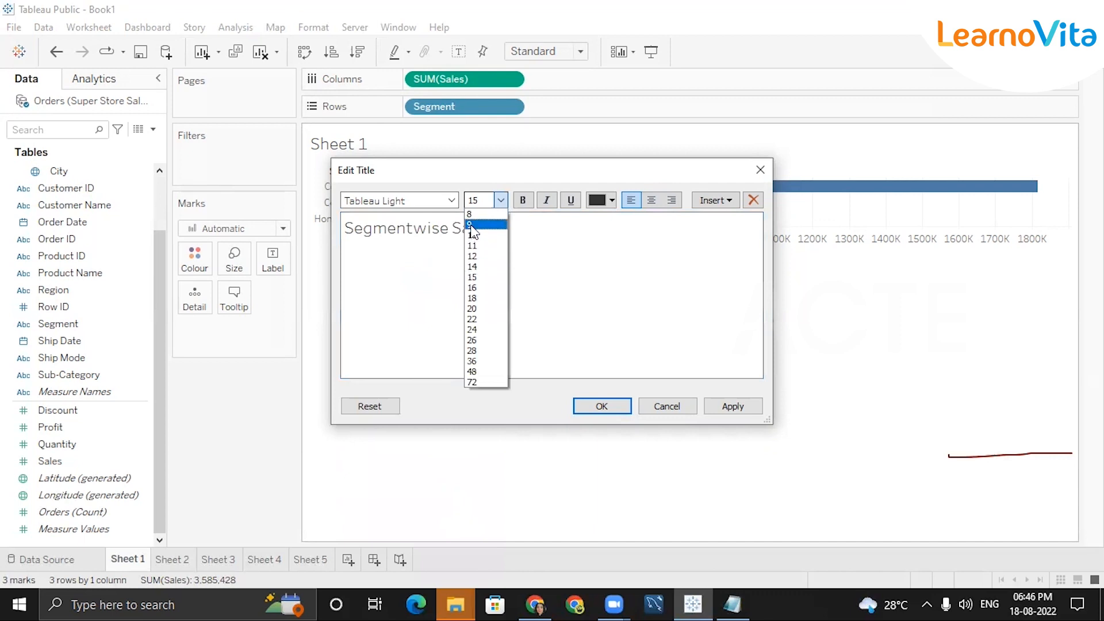
click(556, 257)
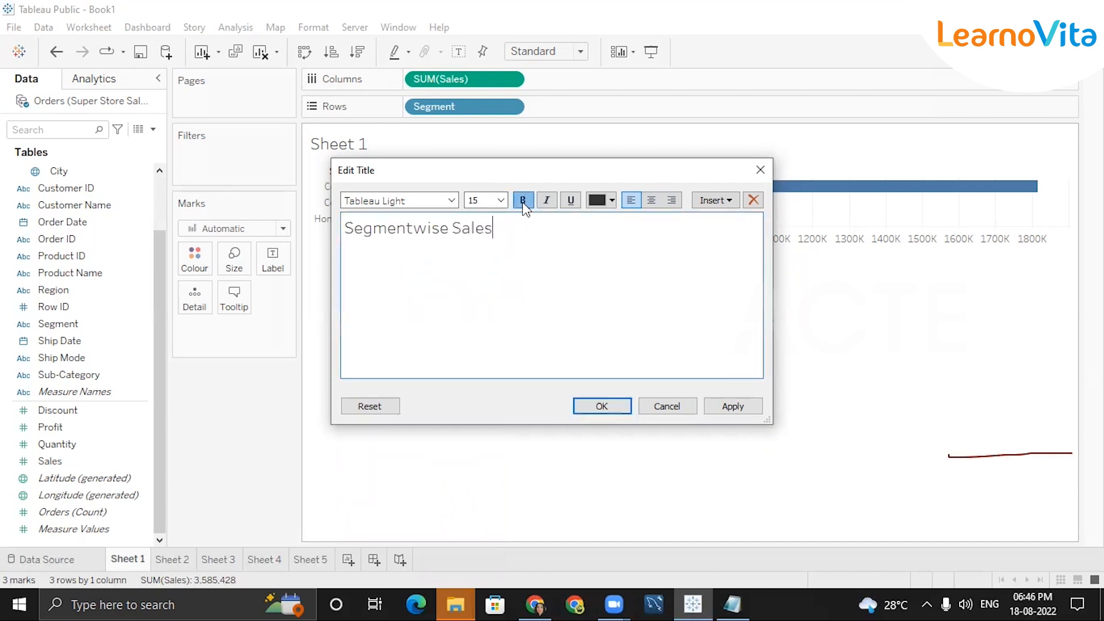
Make the whole title text bold and apply the edited title to the sheet
triple_click(461, 230)
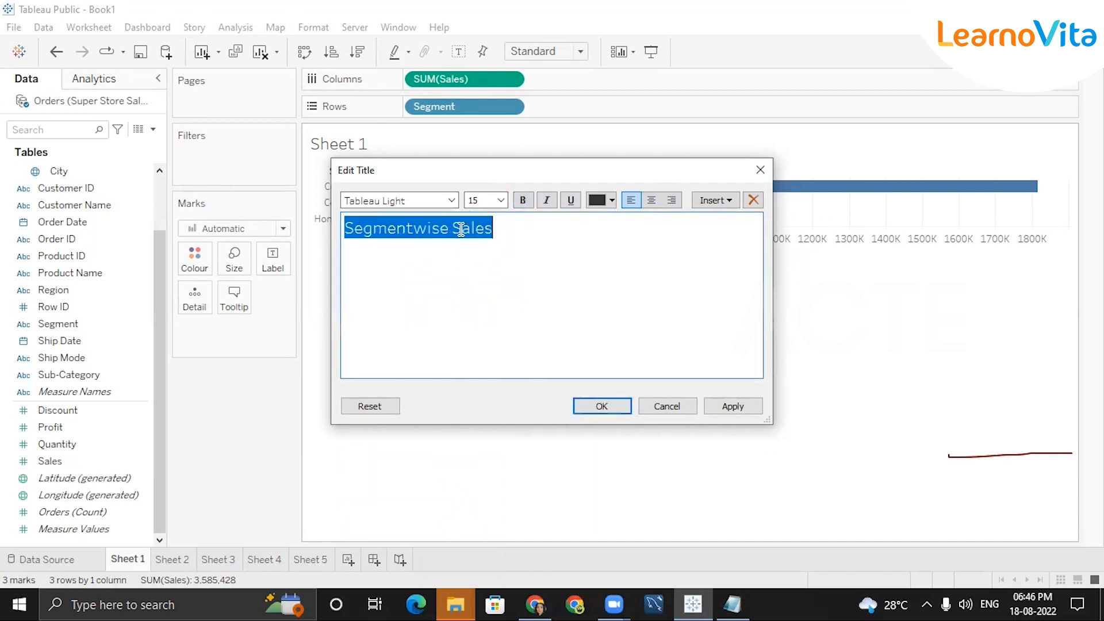
click(522, 200)
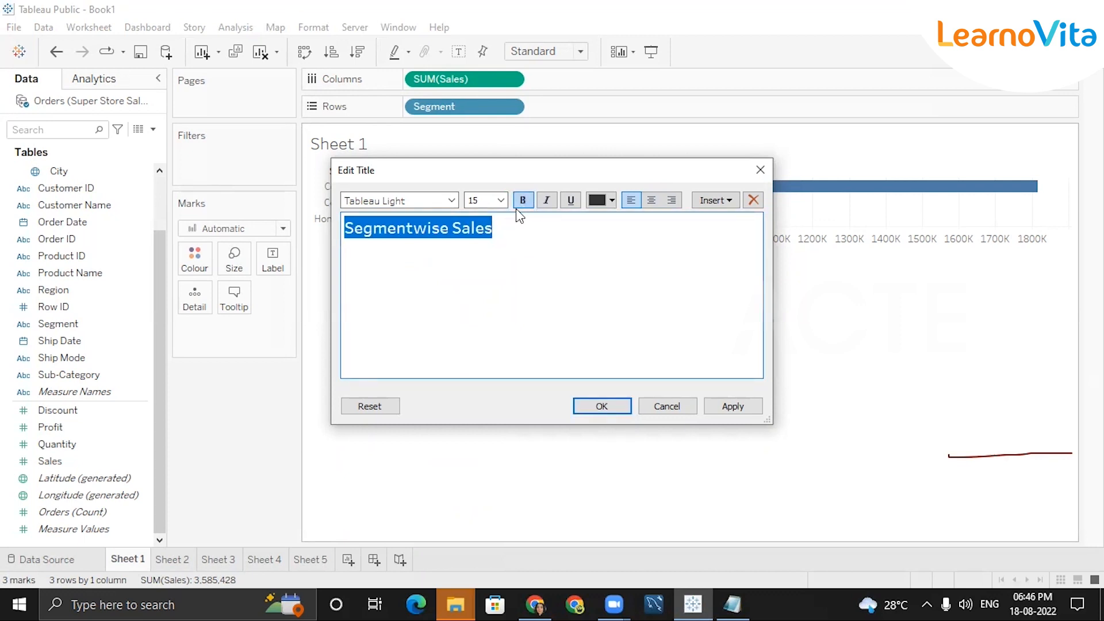
click(545, 202)
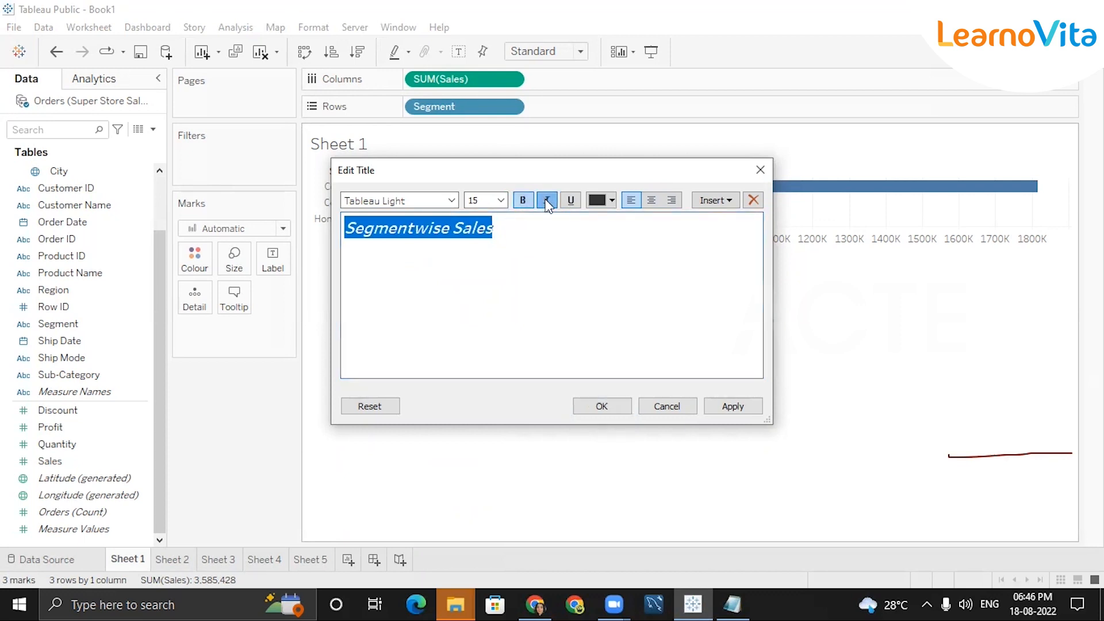
click(546, 202)
click(611, 201)
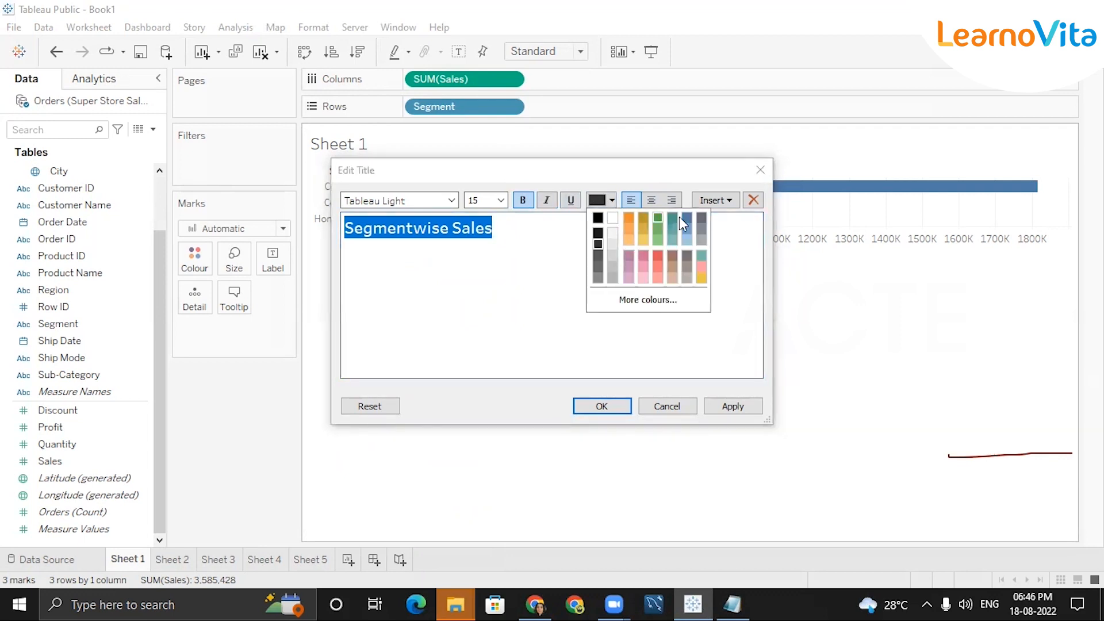
click(613, 202)
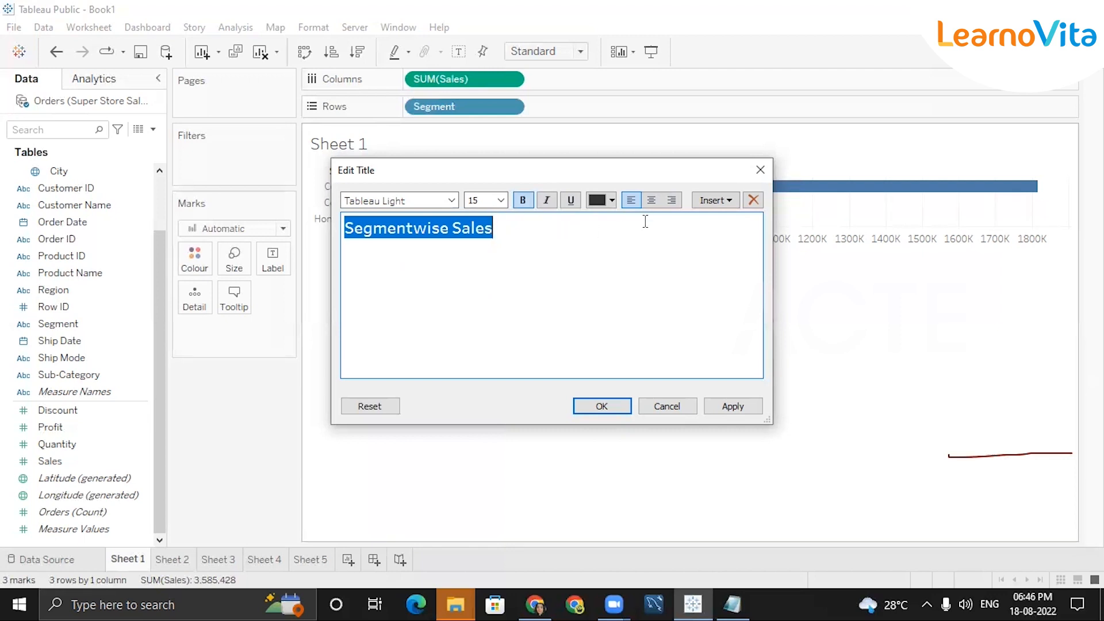
click(601, 407)
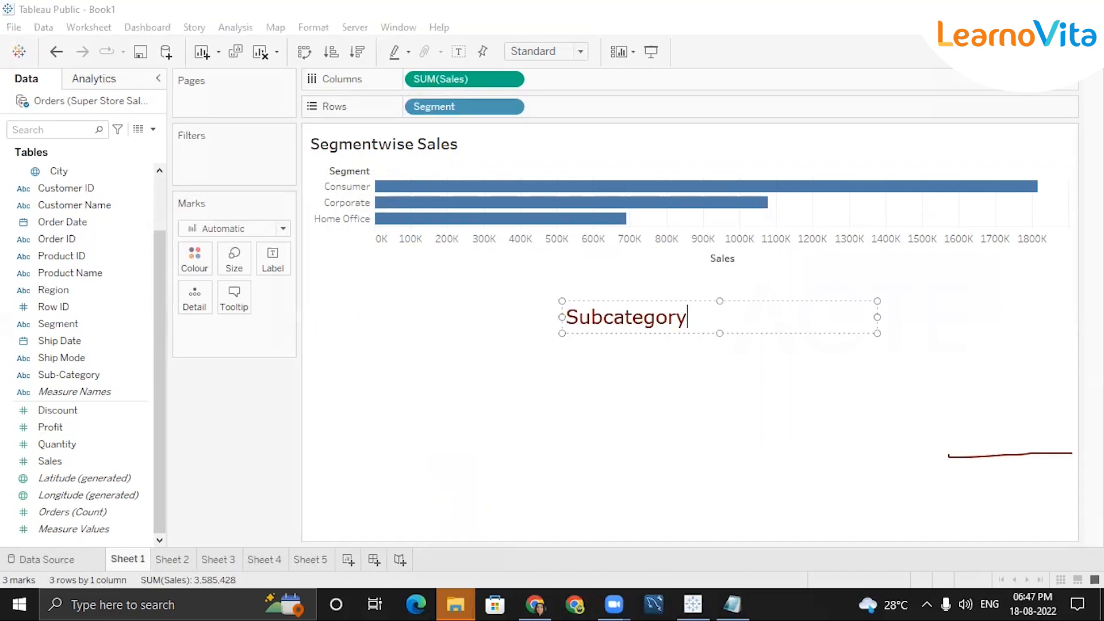
Complete the on-screen text annotation with the practice tasks "Subcategorywise Profit" and "shipmodewise quantity" on separate lines
text(wise Profit)
key(Return)
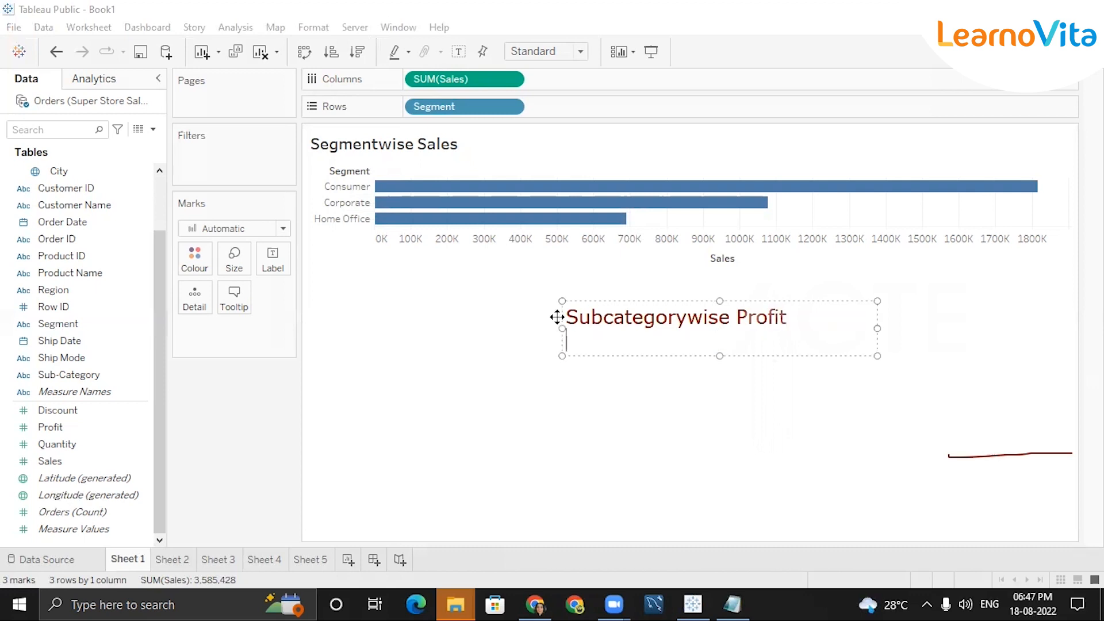
text(shipmodewise )
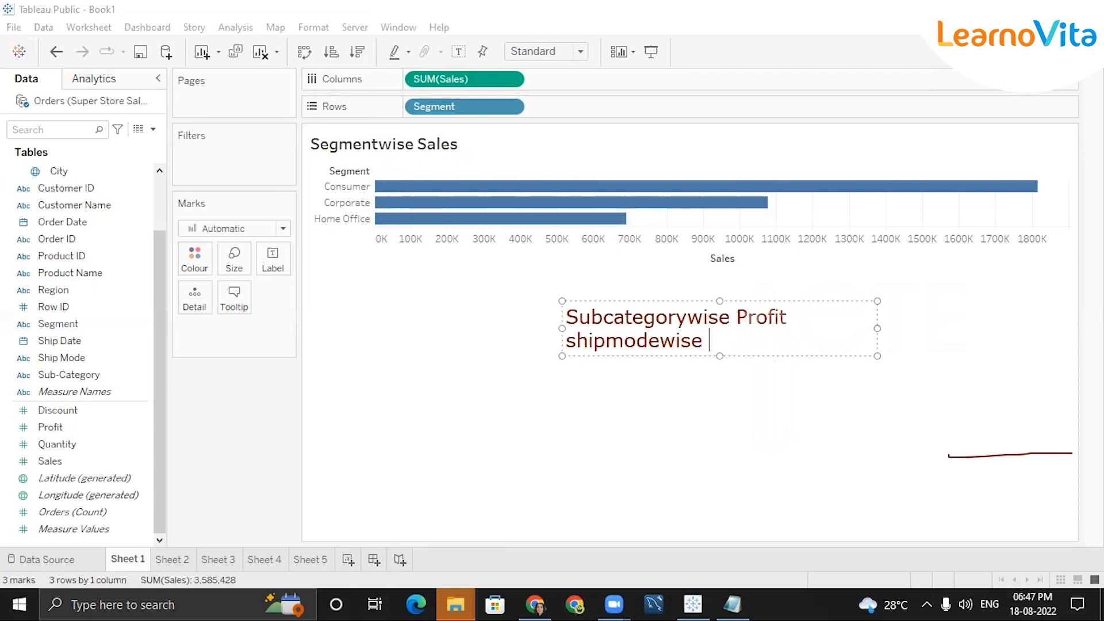
text(quantity)
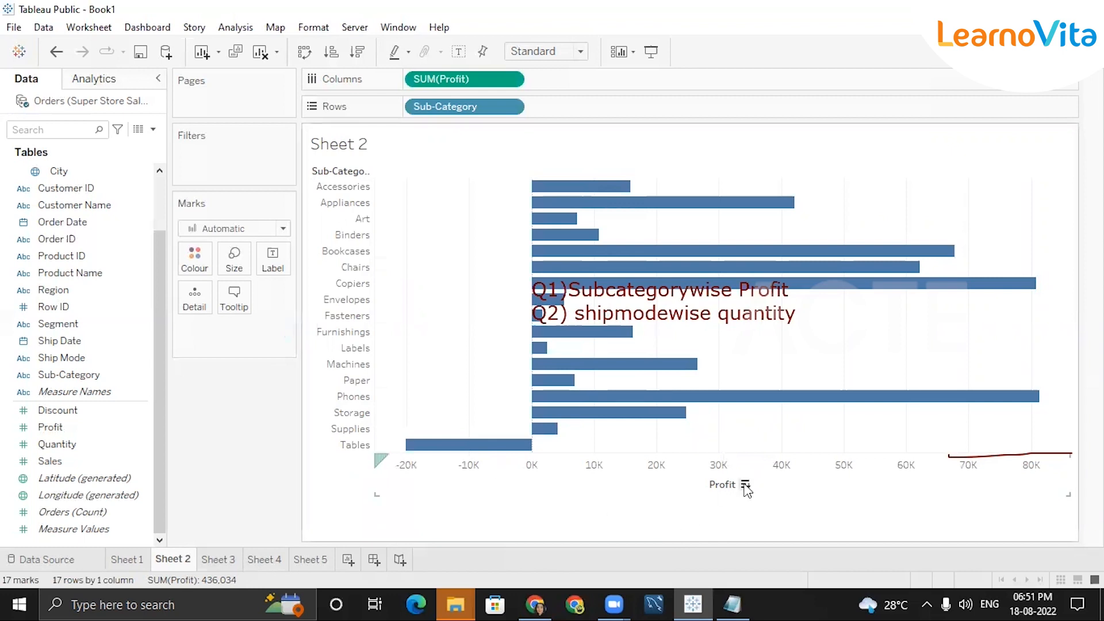
Cycle the Sub-Category bars on Sheet 2 through the Profit sort orders and leave them sorted in descending order
click(745, 485)
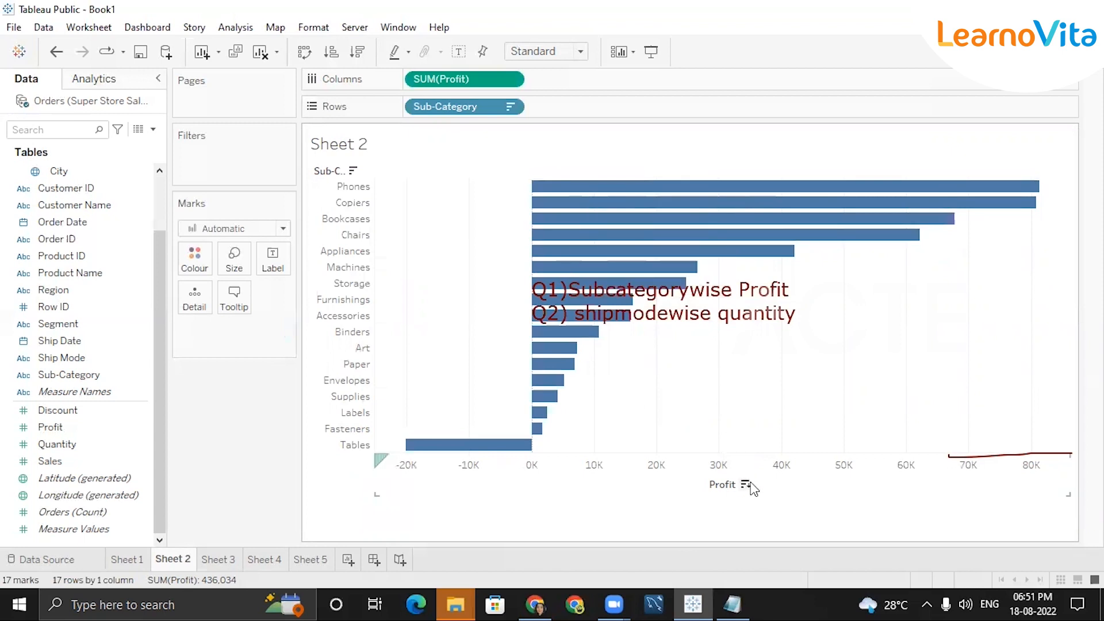
click(748, 486)
click(746, 486)
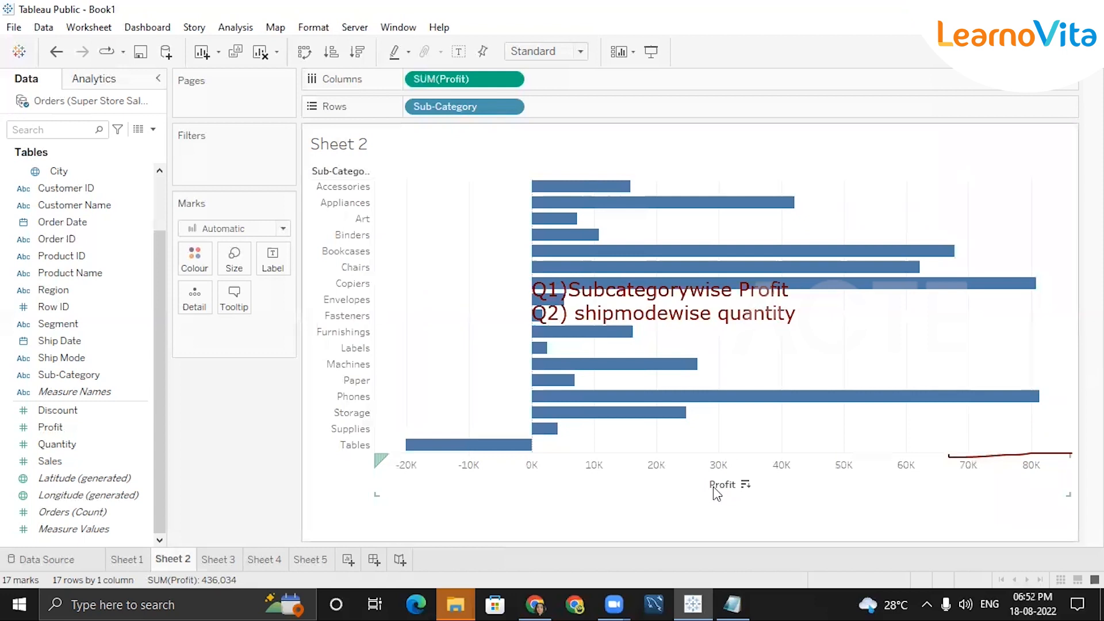
click(745, 484)
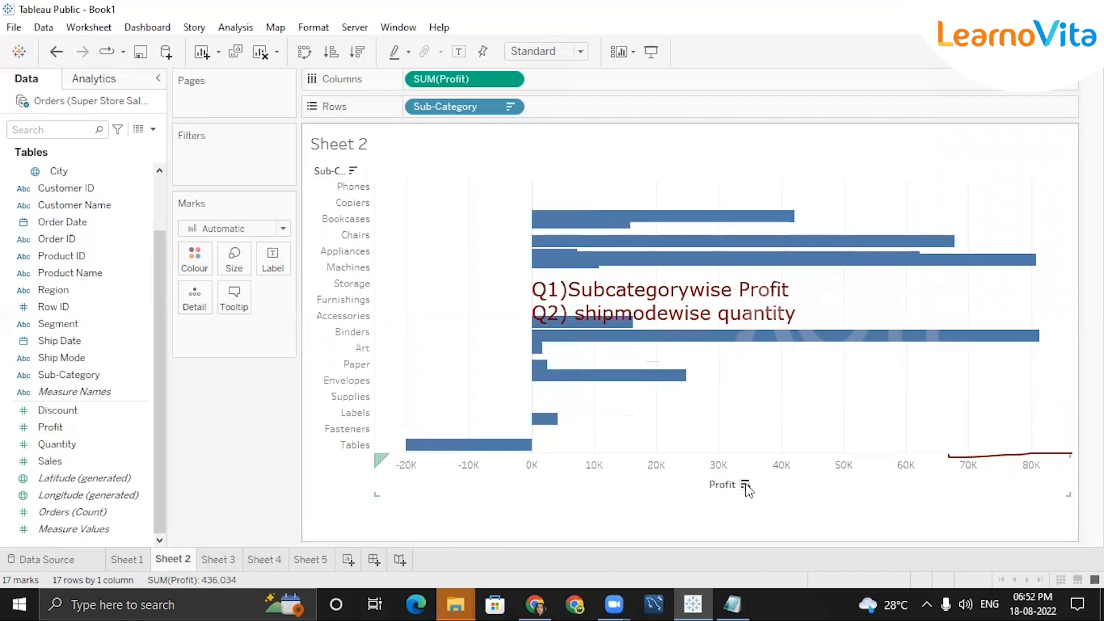
click(745, 485)
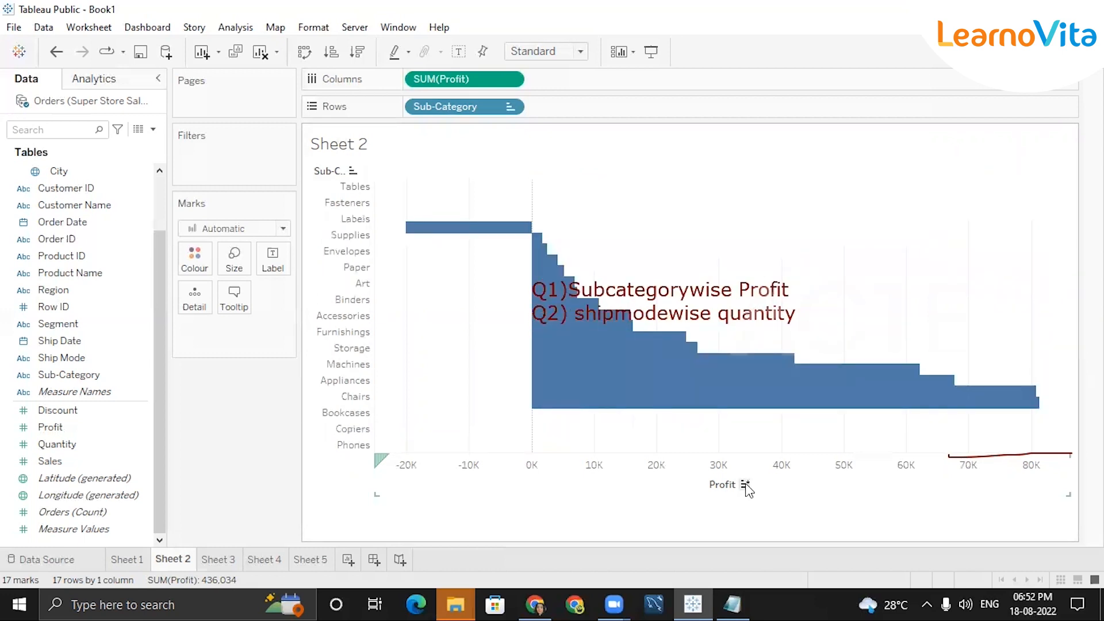
click(745, 485)
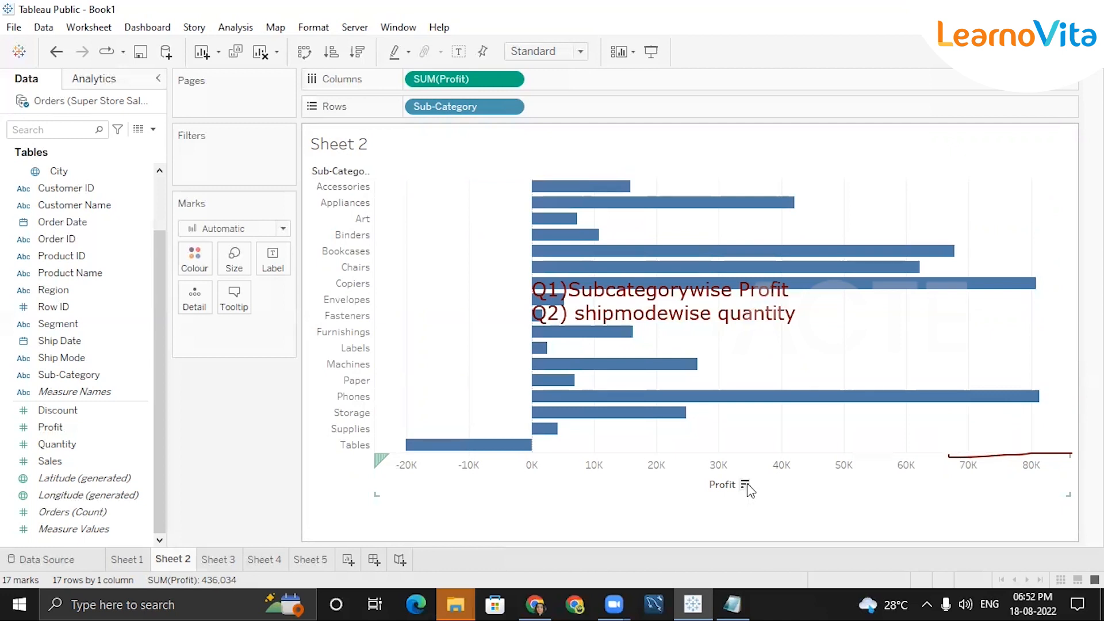
click(744, 484)
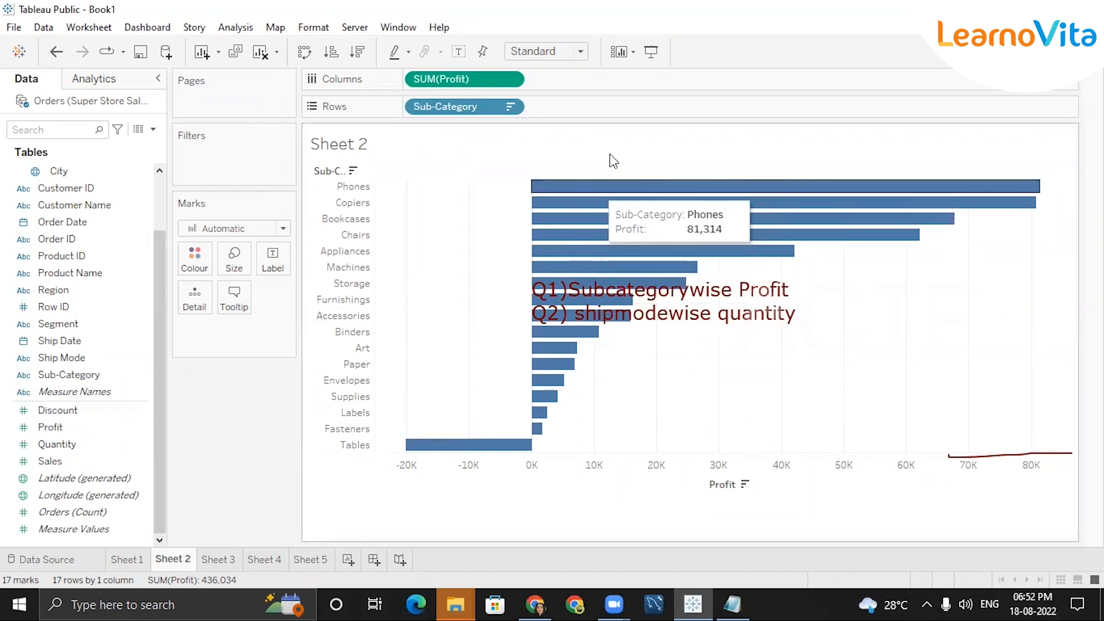
double_click(343, 143)
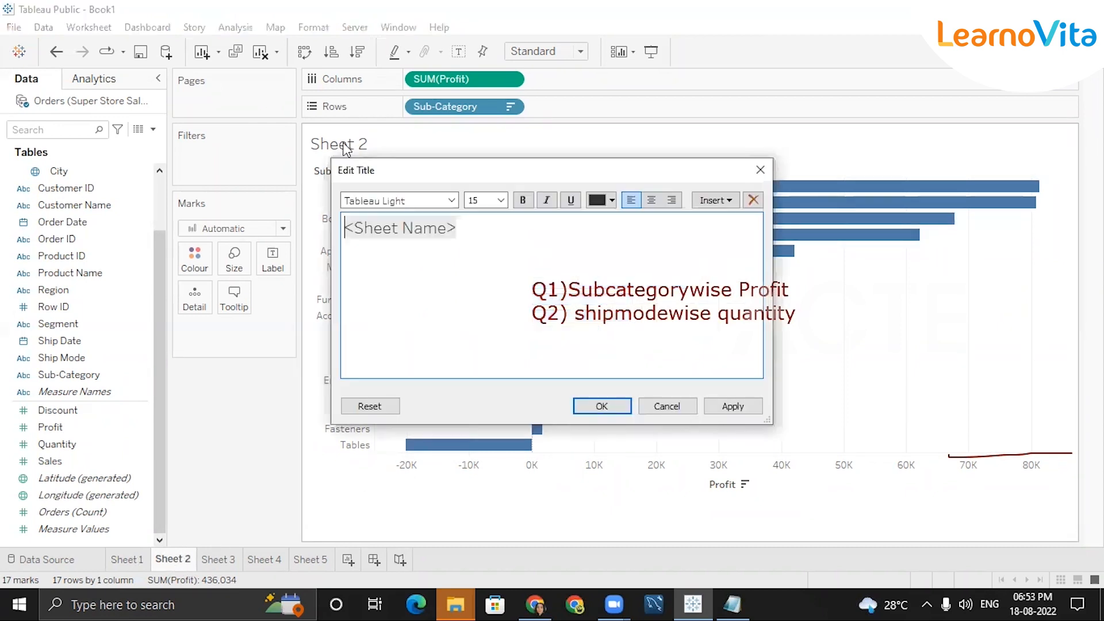
click(762, 170)
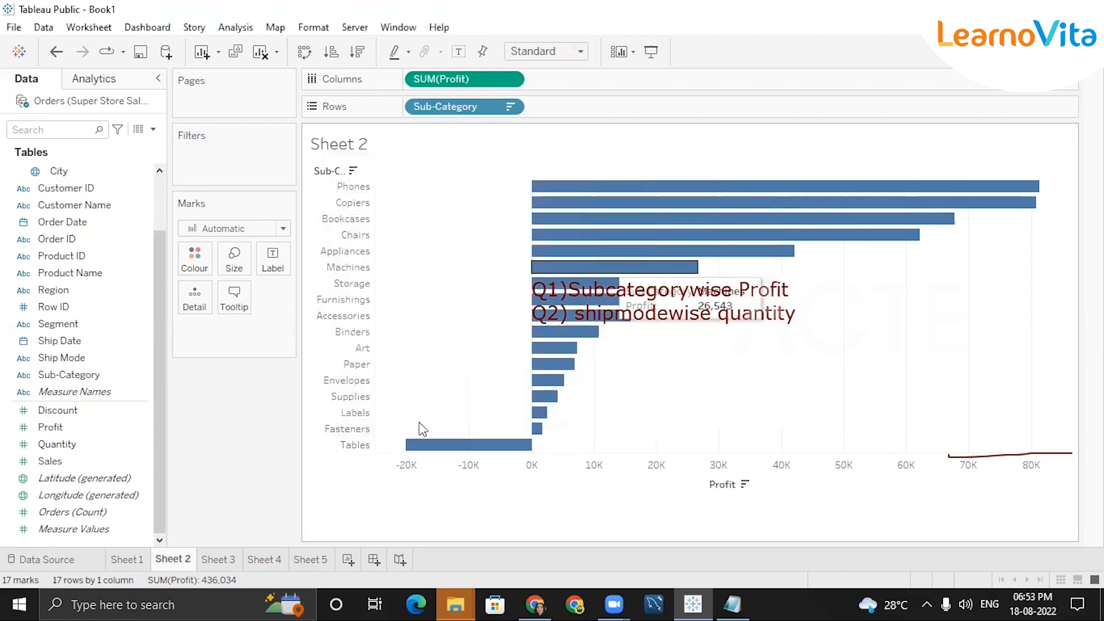
click(130, 560)
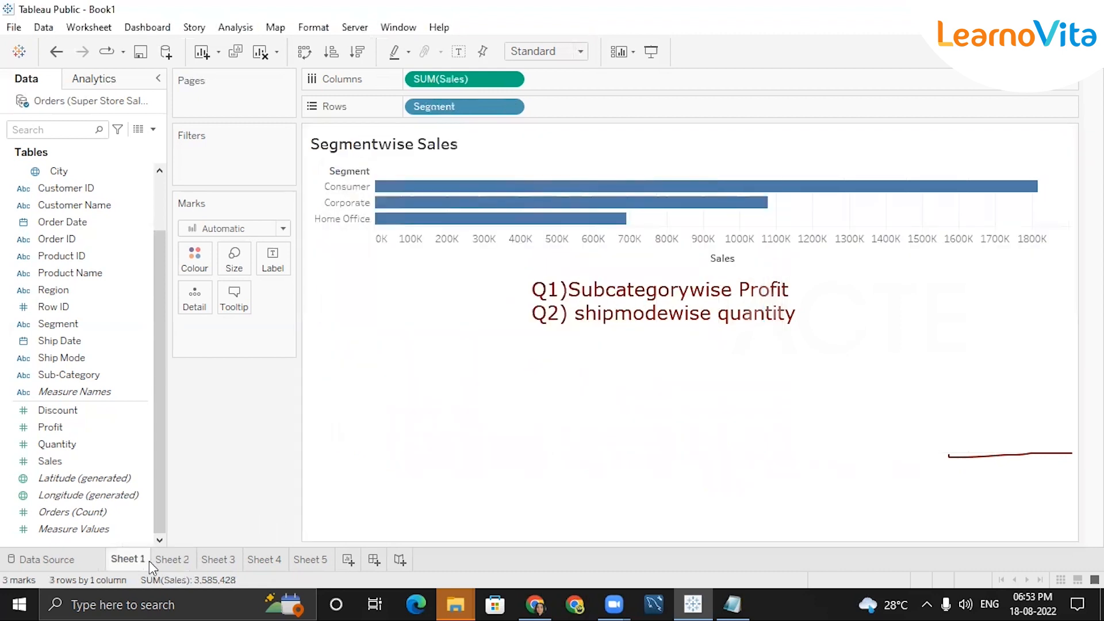
click(172, 559)
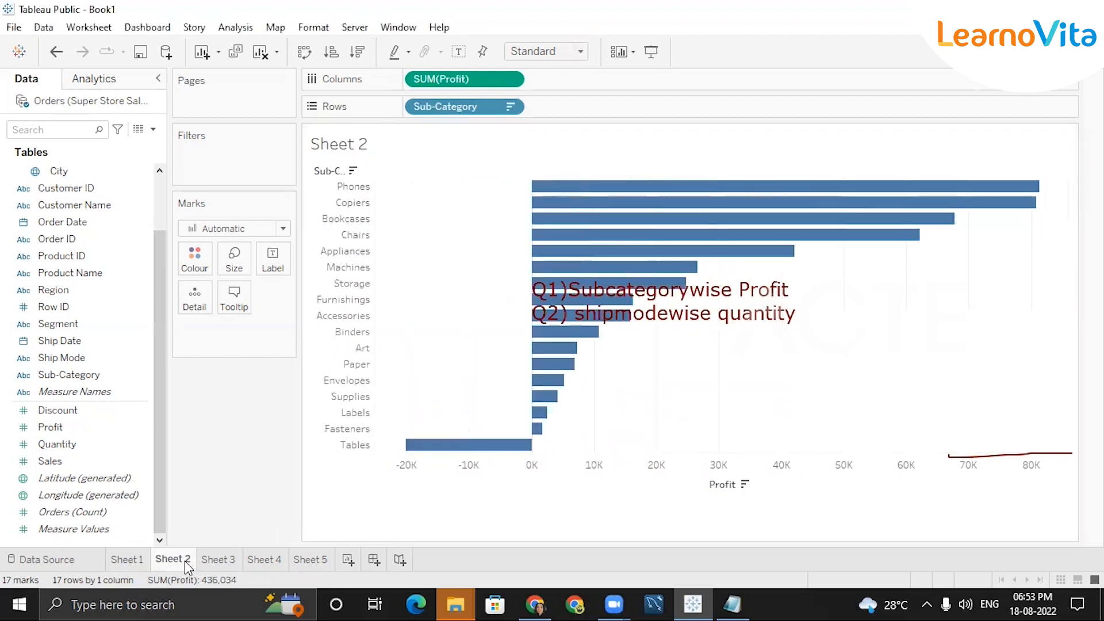
Build a horizontal bar chart on Sheet 3 showing the sum of Quantity by Ship Mode
click(223, 559)
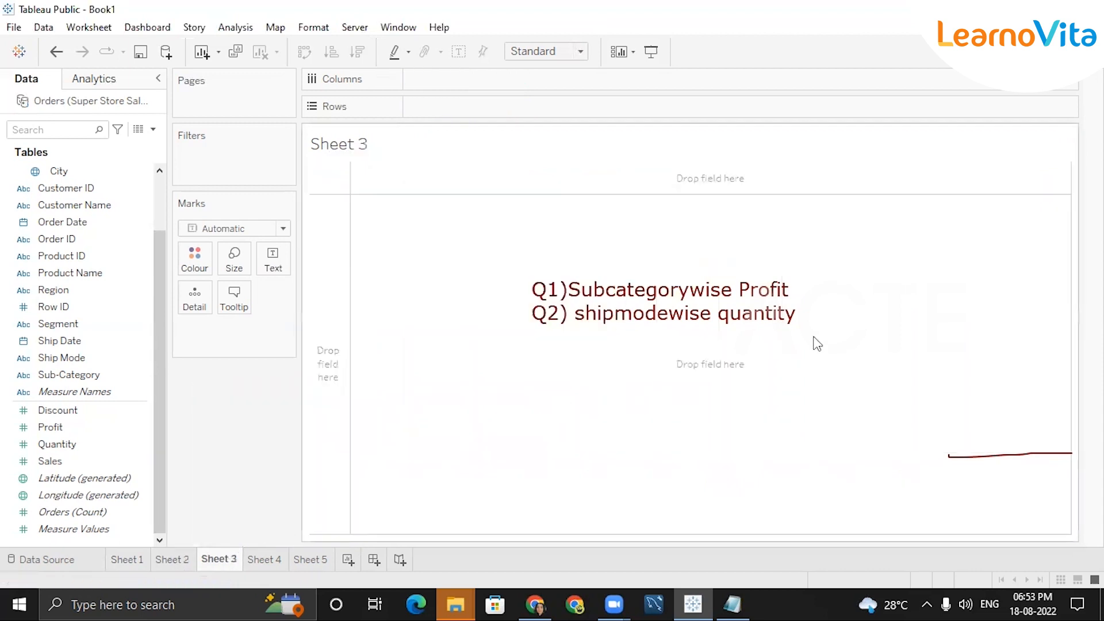
double_click(71, 357)
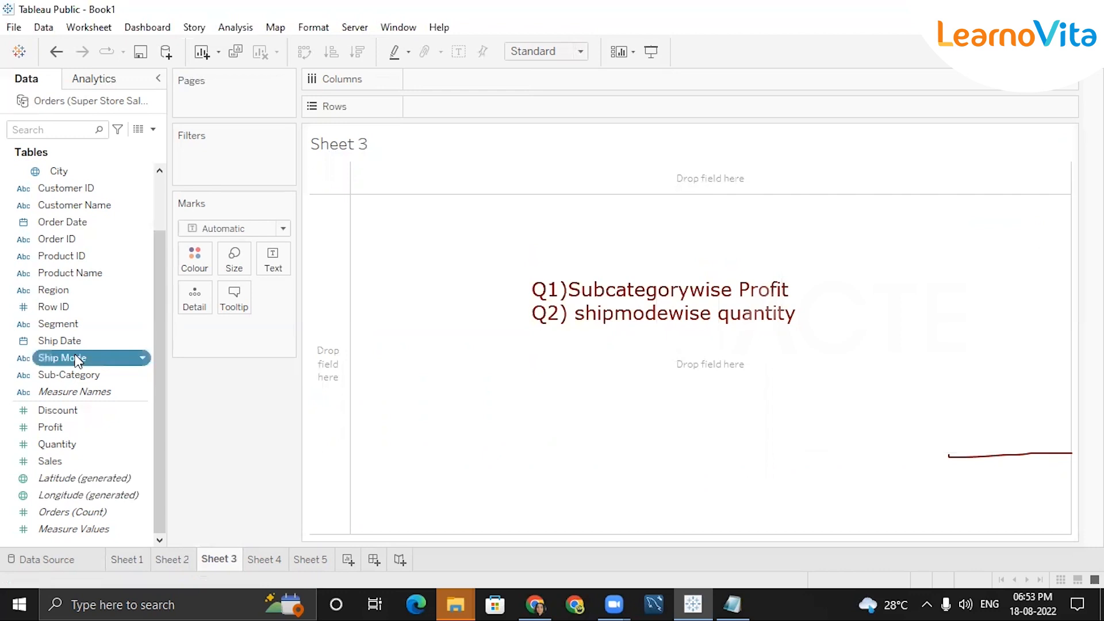
double_click(66, 446)
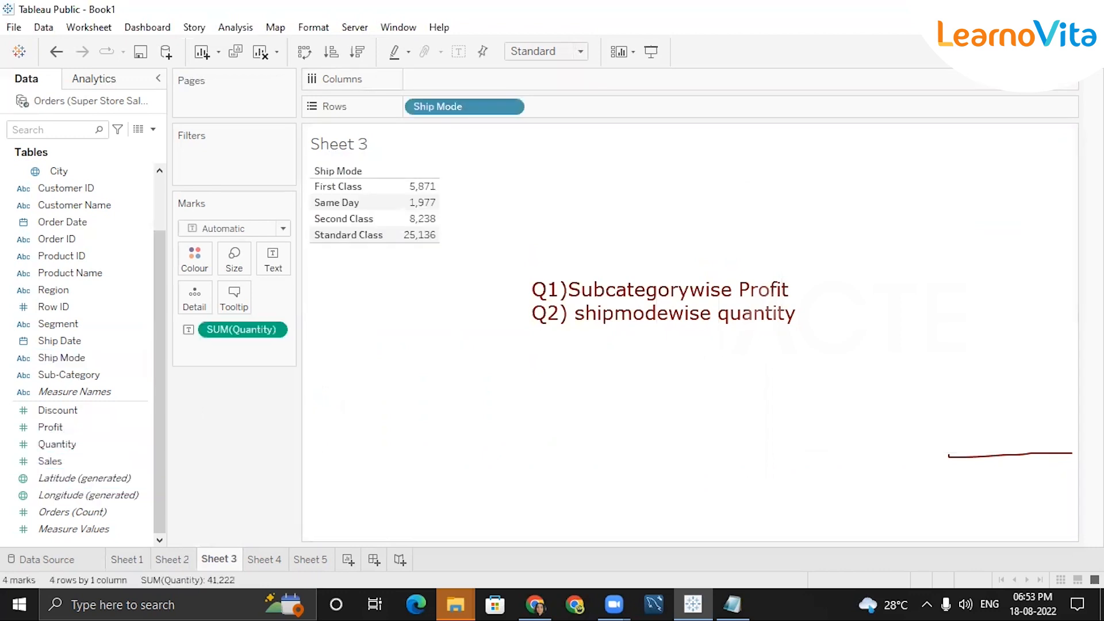
key(ctrl+1)
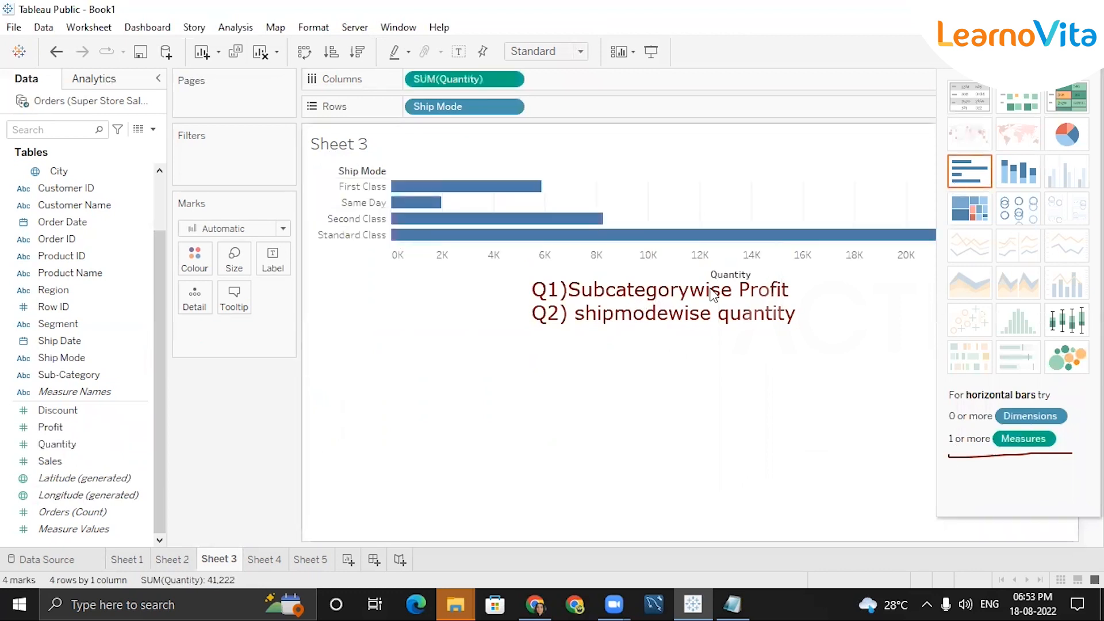
Try the Ship Mode quantities as stacked bars, a pie chart and packed bubbles
click(1027, 182)
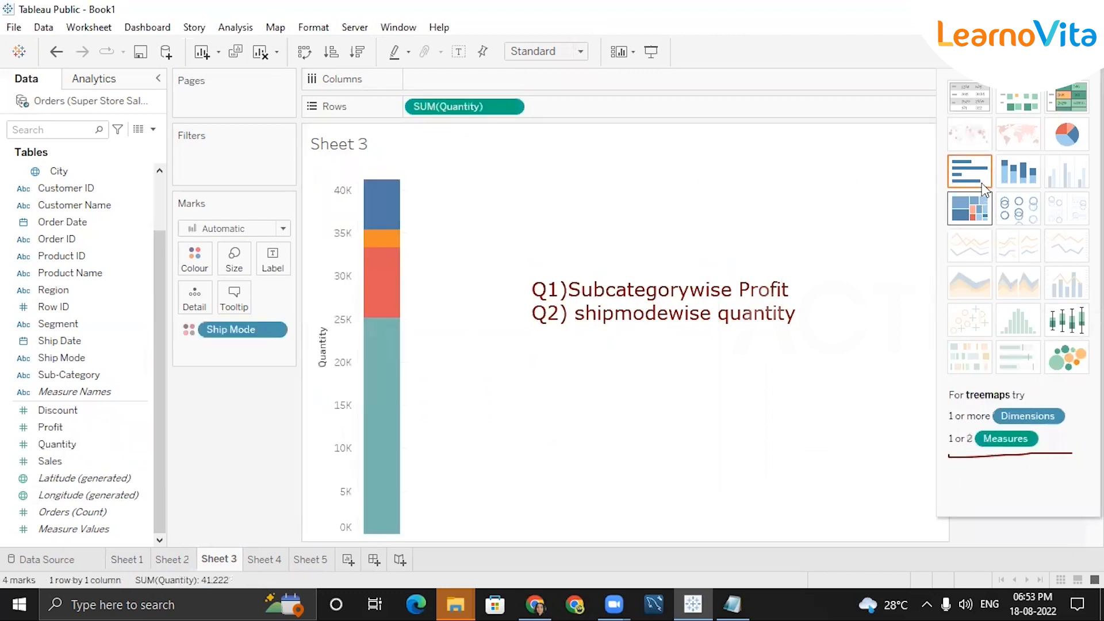
click(1060, 140)
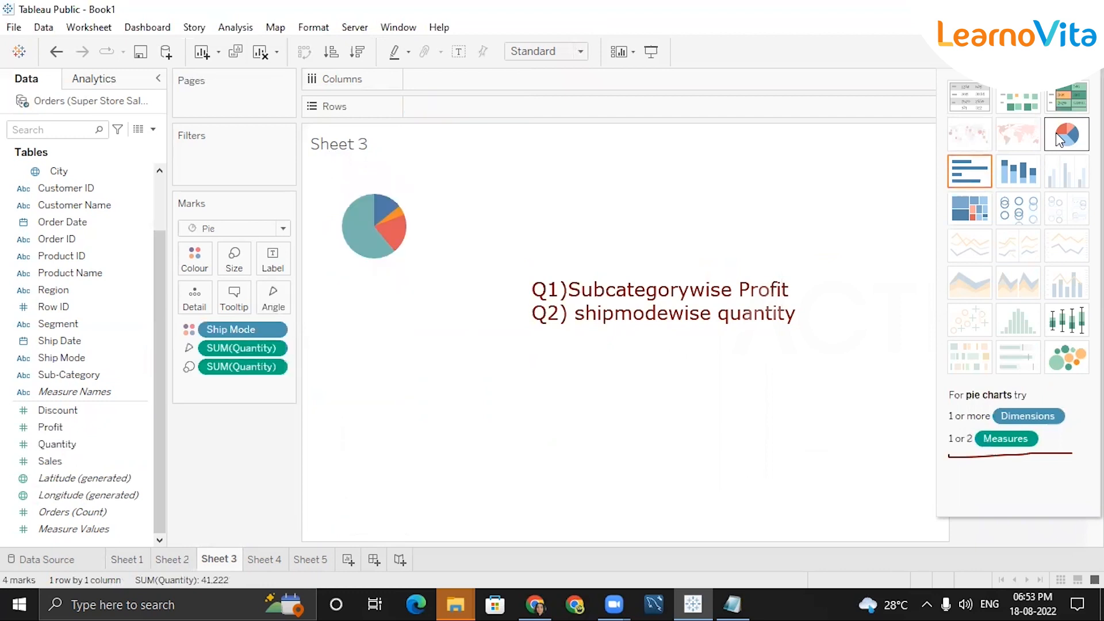
click(1061, 368)
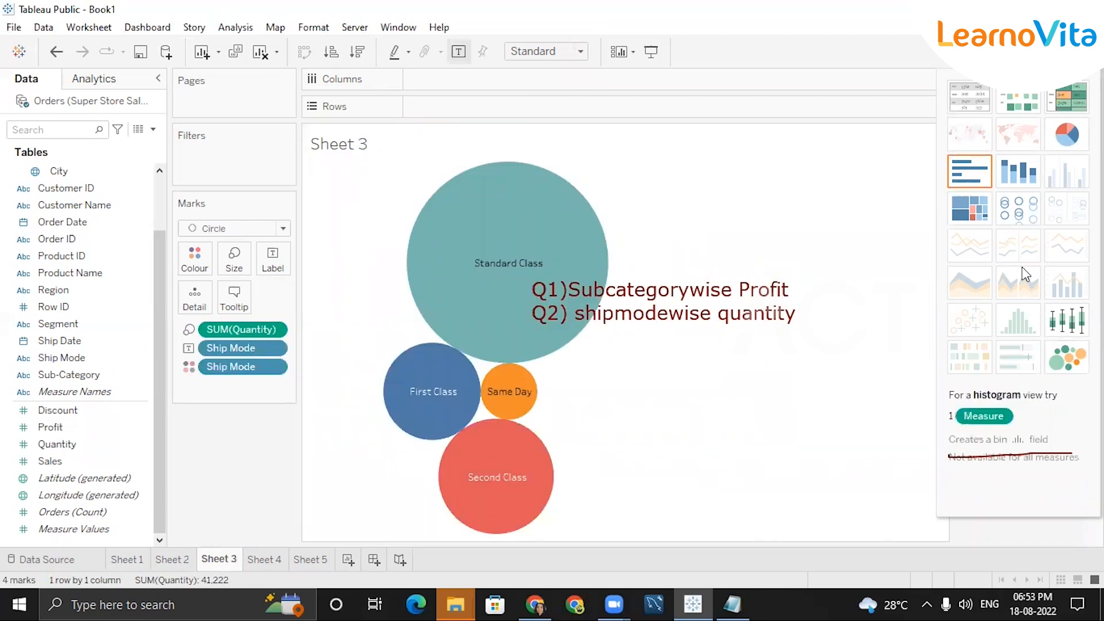
Change the Ship Mode view back to horizontal bars and sort it in descending order of Quantity
click(985, 172)
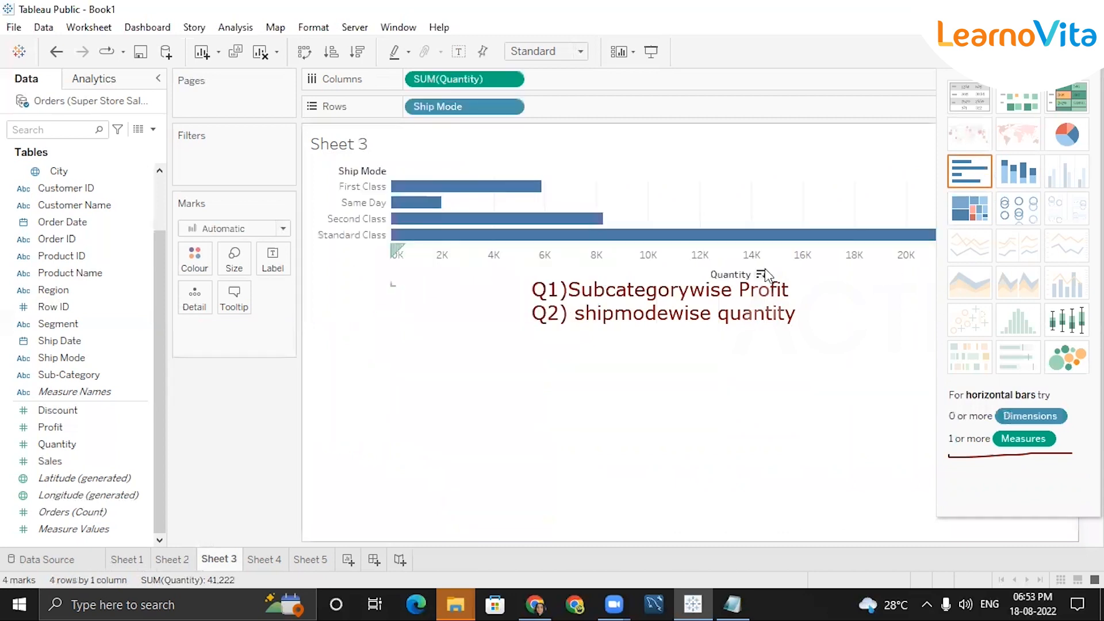
click(762, 274)
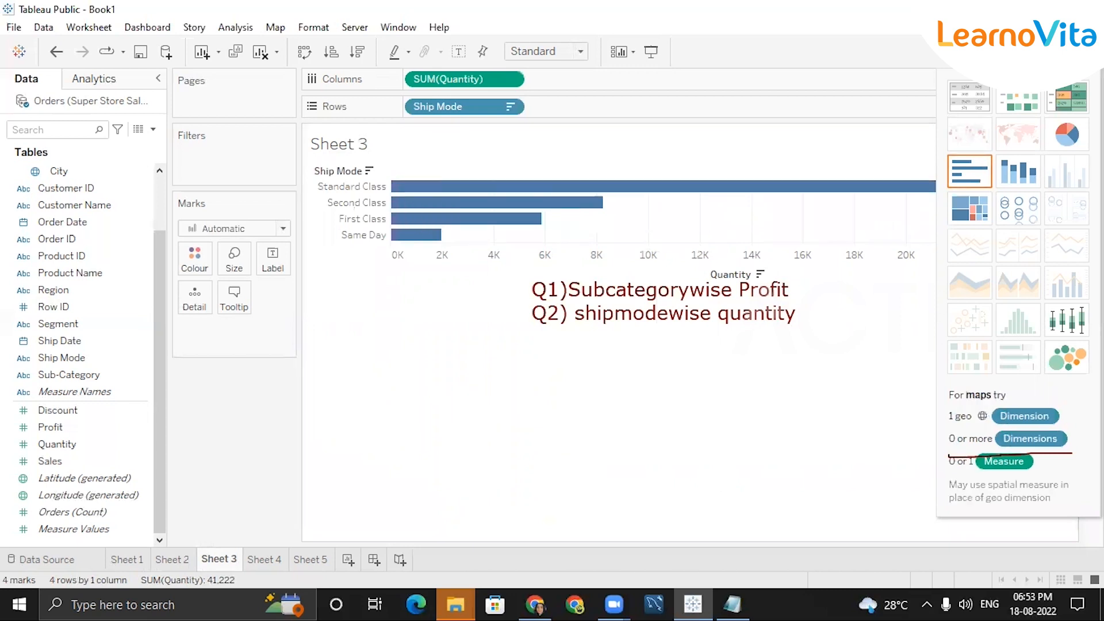
click(1062, 53)
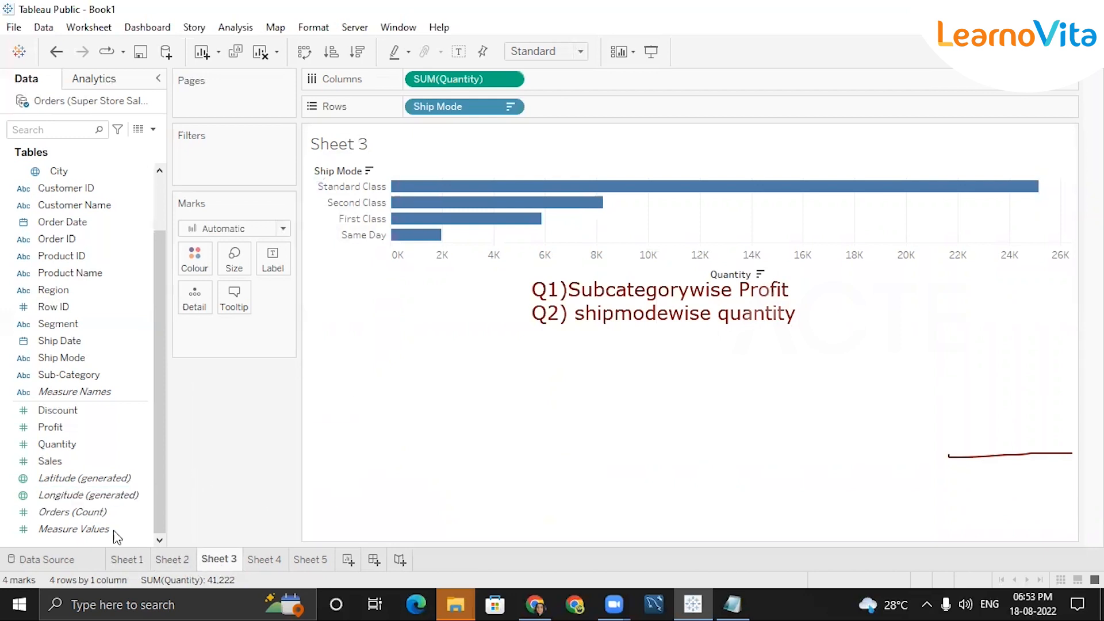
Rename Sheet 1 as "Segmentwise Sales"
mouse_move(131, 563)
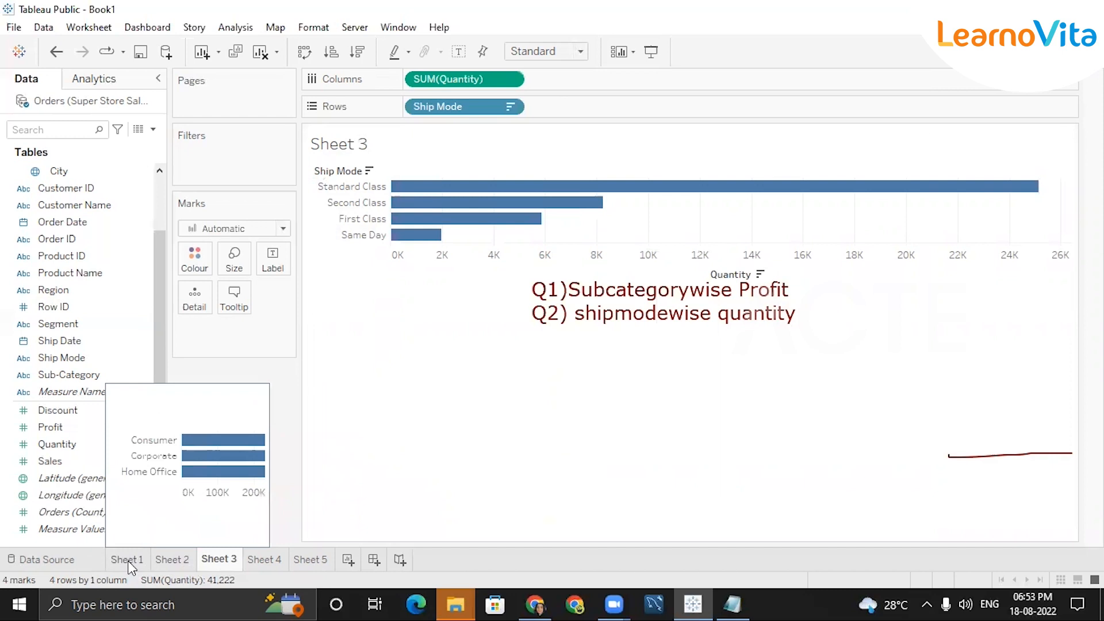
mouse_move(194, 564)
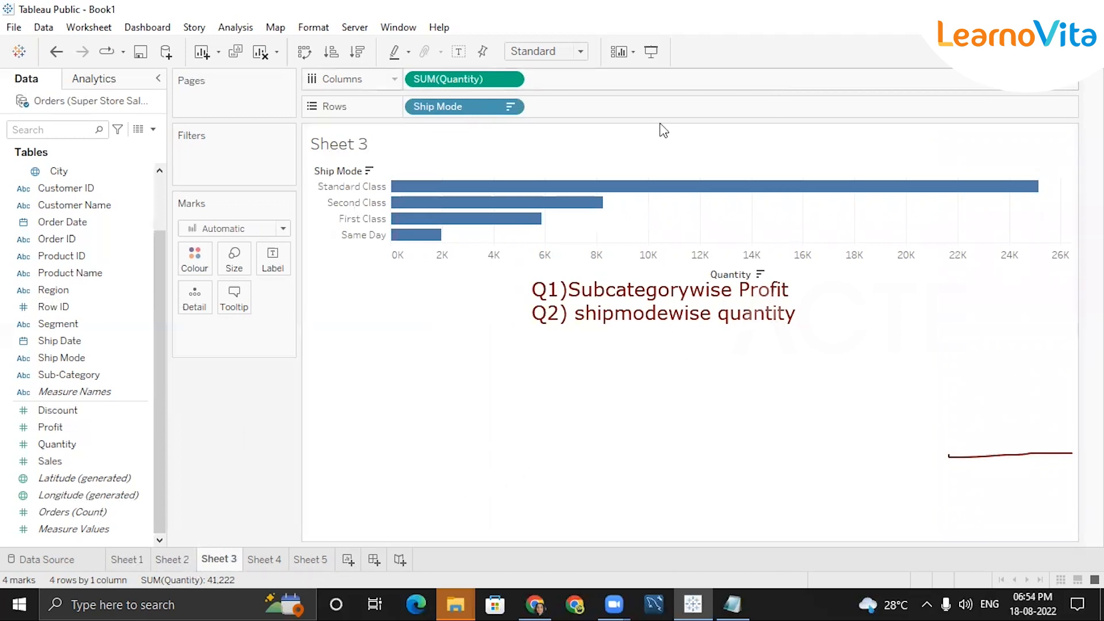
click(127, 560)
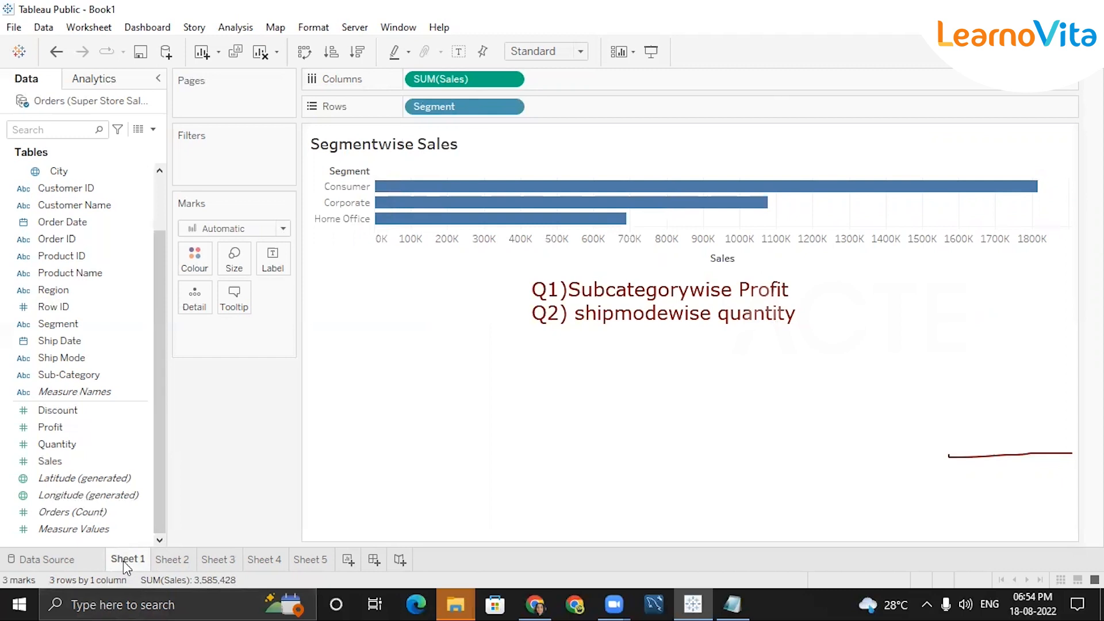
text(Segmentw)
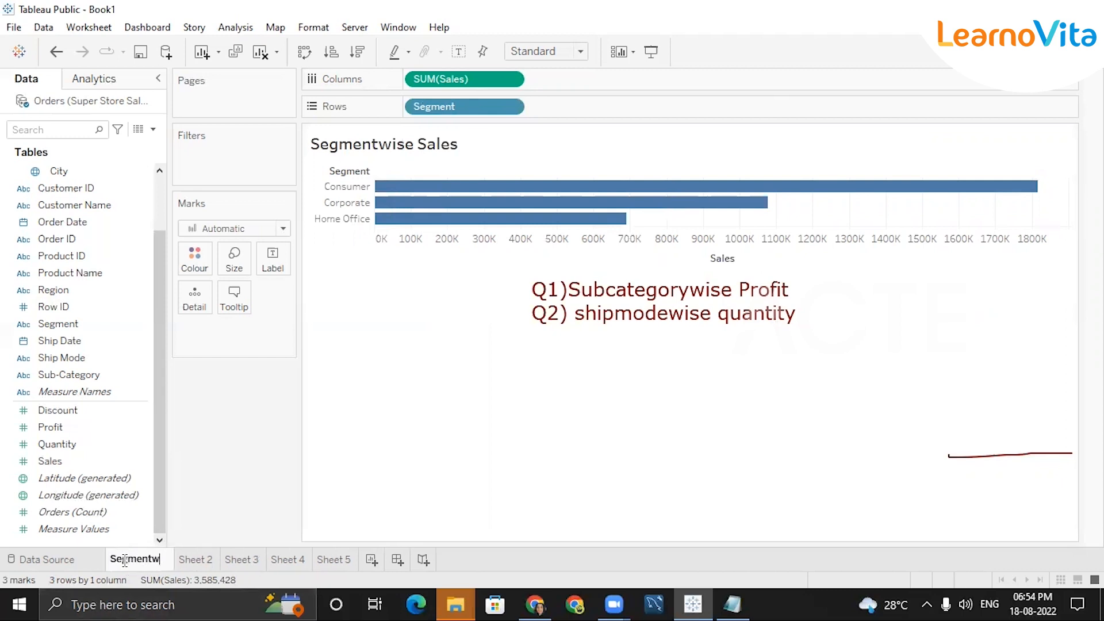
text(ise Sales)
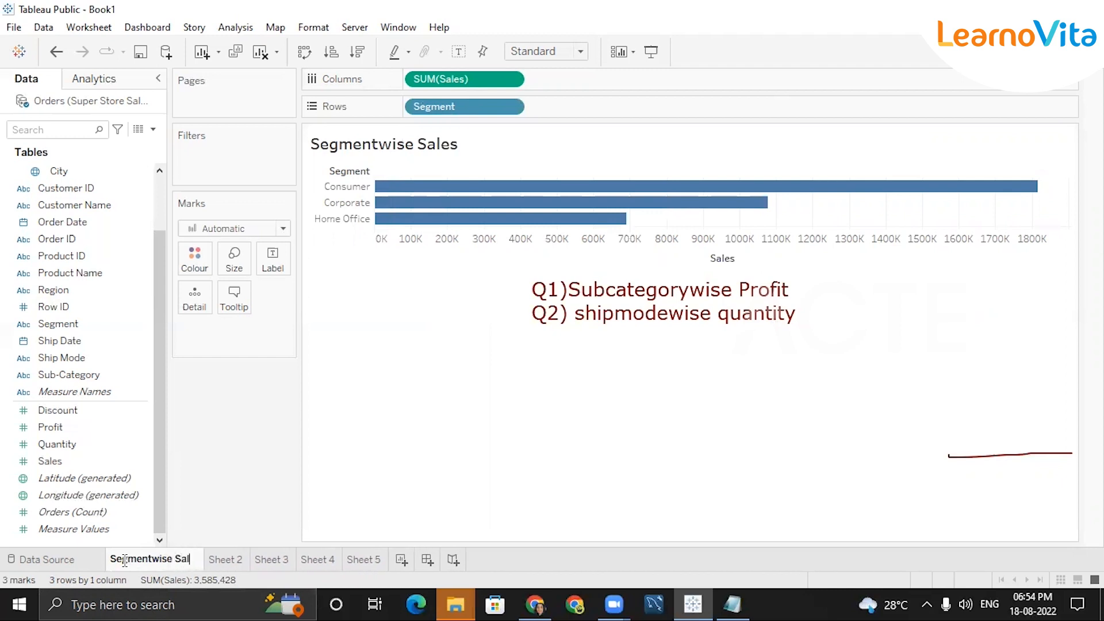
key(Return)
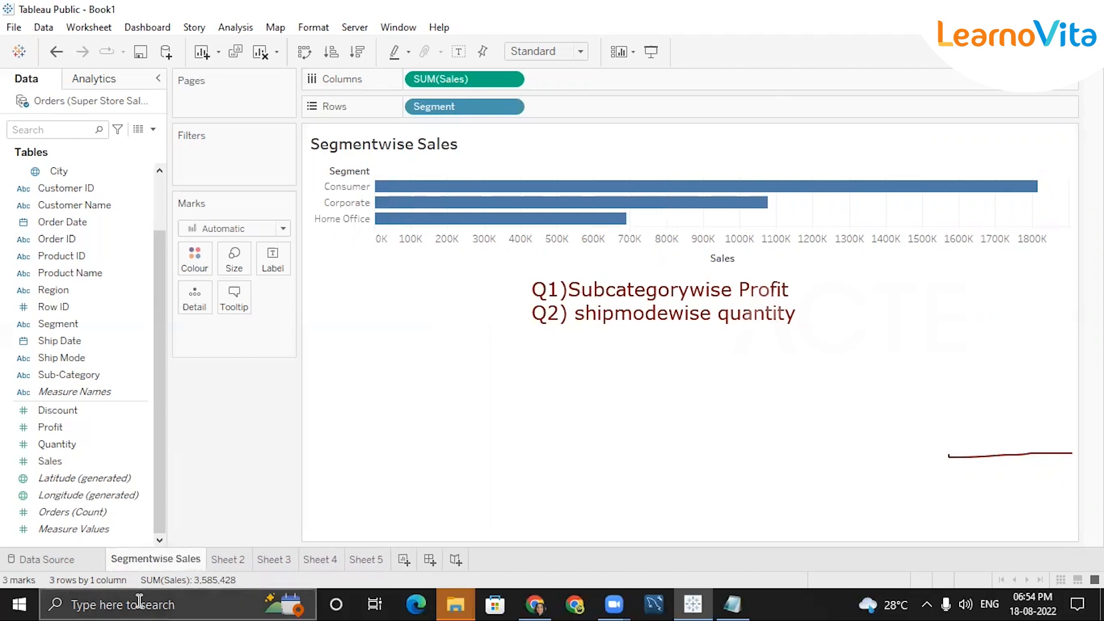
Rename Sheet 2 as "Subcategorywise Profit"
click(226, 559)
mouse_move(225, 562)
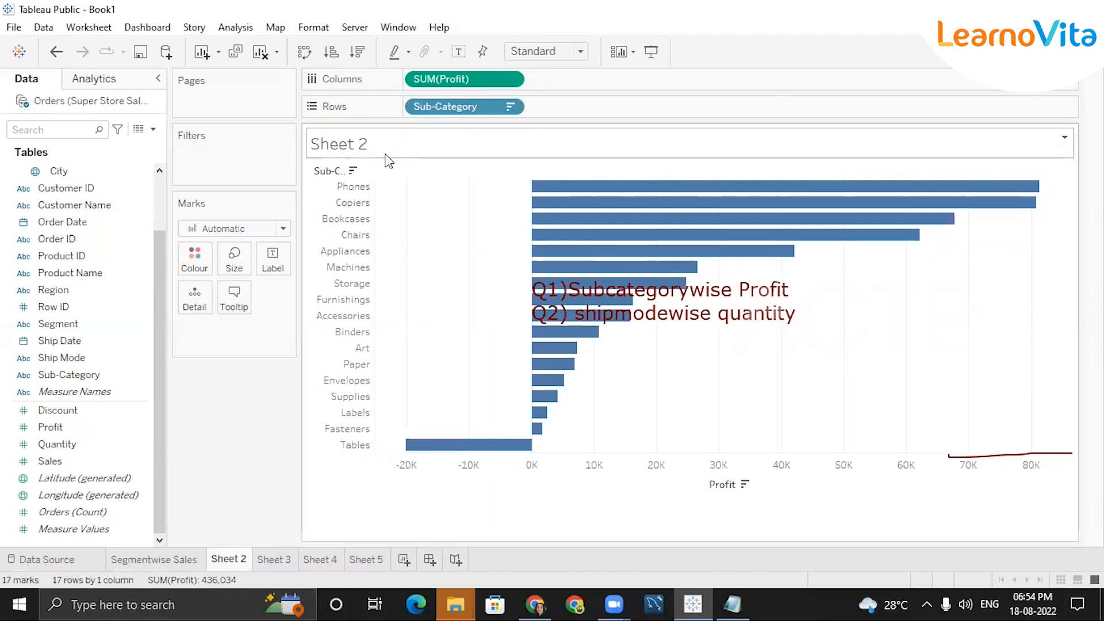
double_click(221, 560)
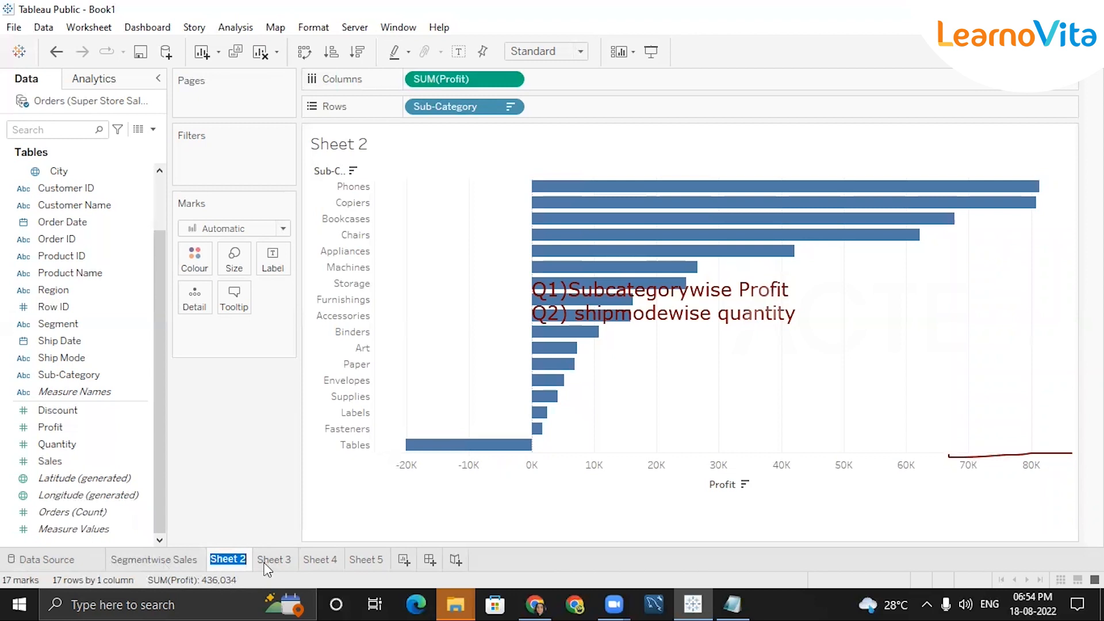
key(BackSpace)
text(Subcate)
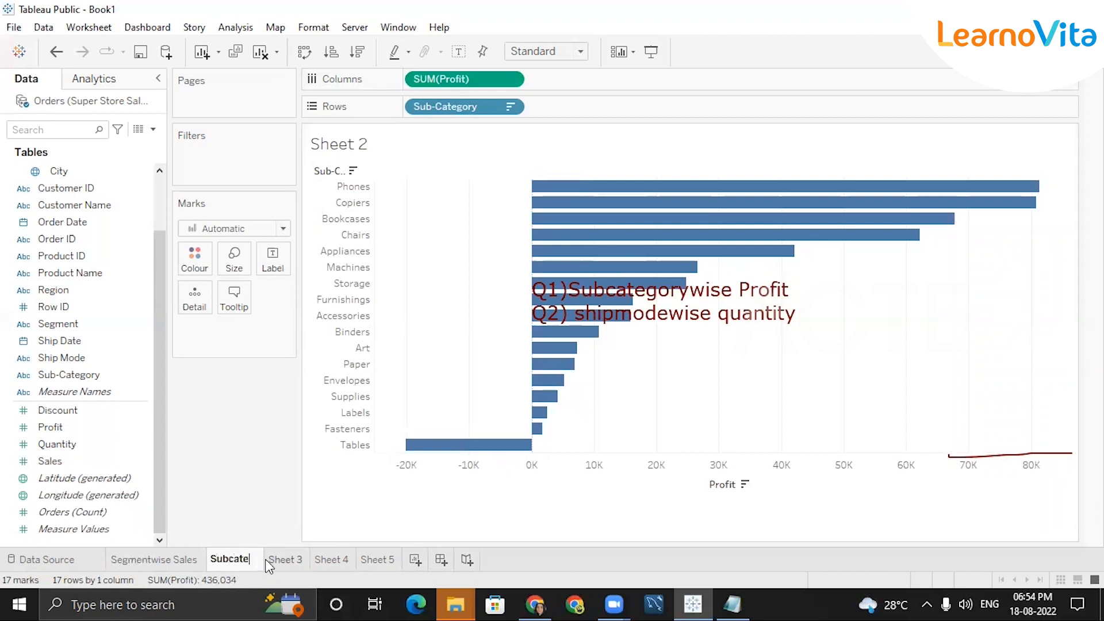
text(gorywise)
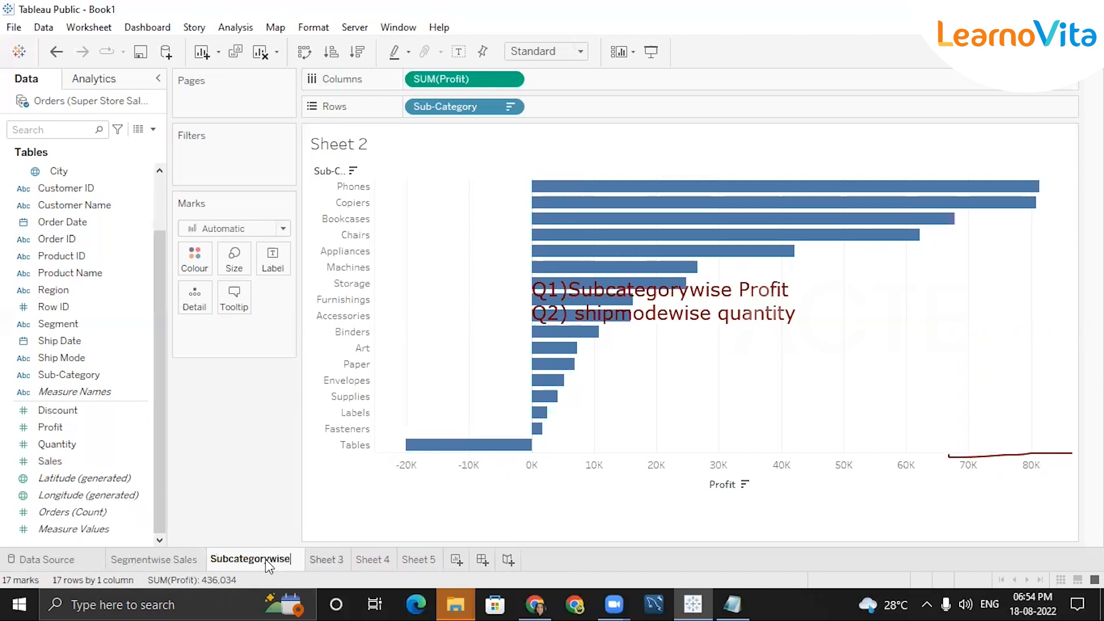
text( Profit)
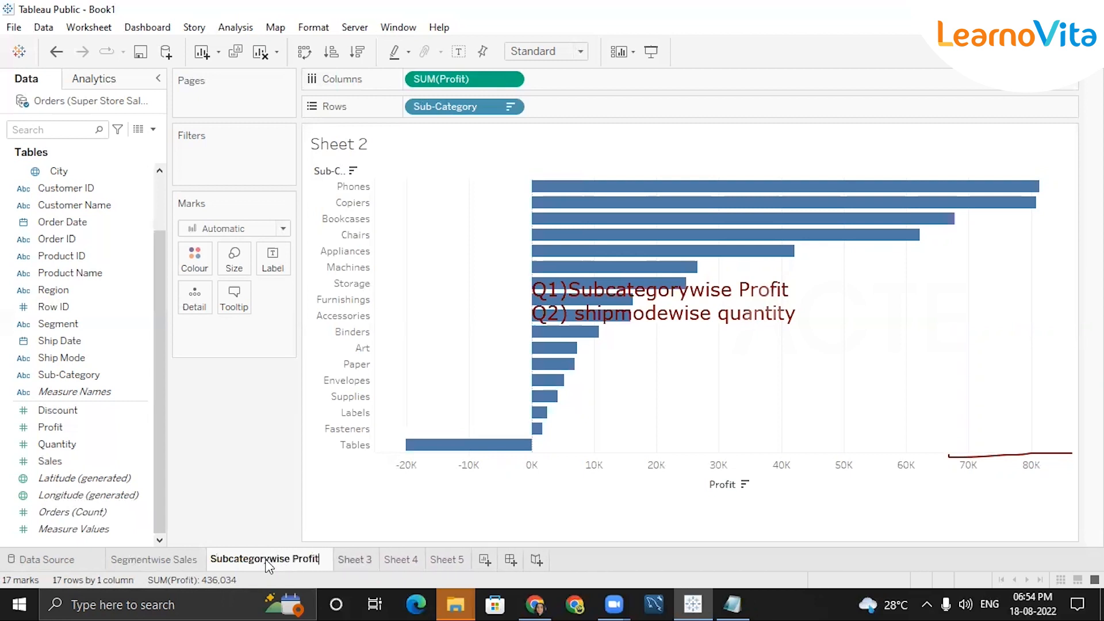
key(Return)
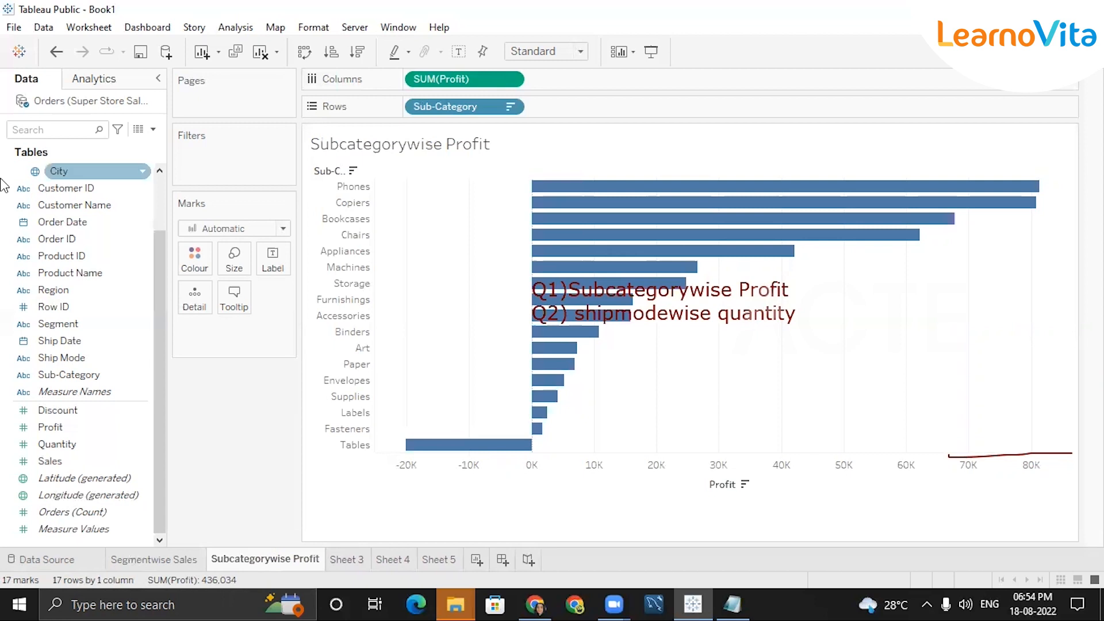
Rename Sheet 3 as "Shipmode wise Qty"
click(345, 554)
double_click(348, 554)
key(BackSpace)
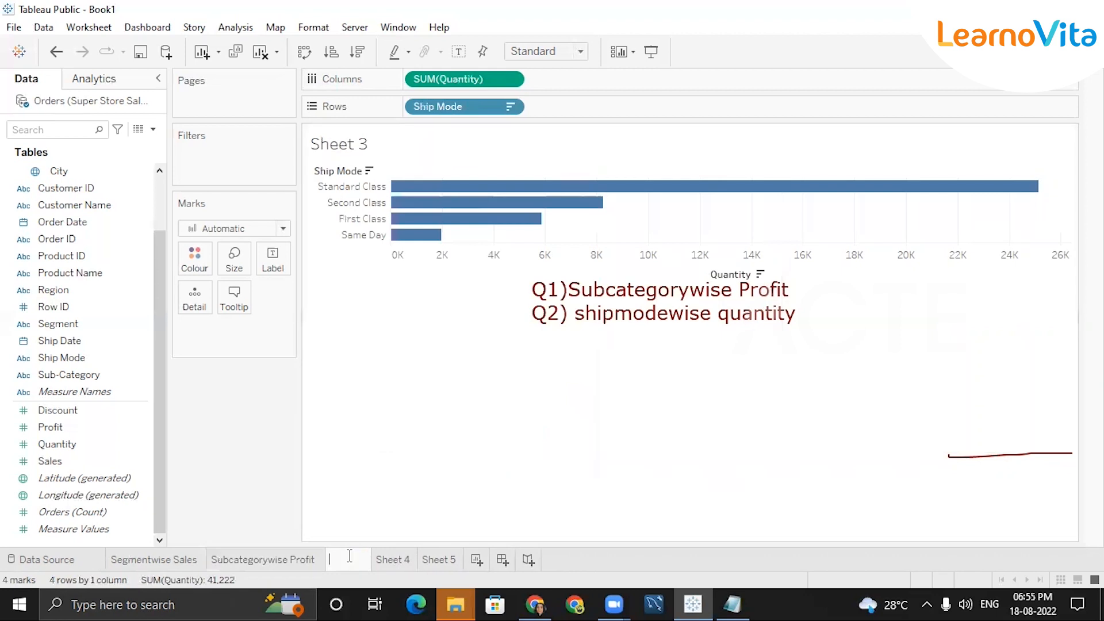
text(Shipmode w)
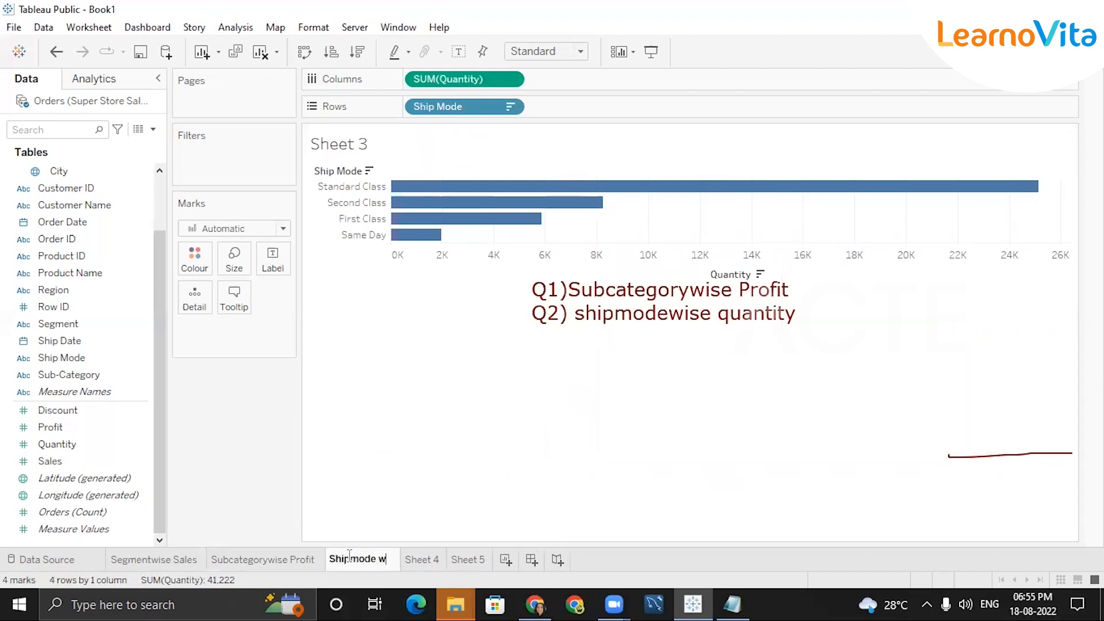
text(ise Qty)
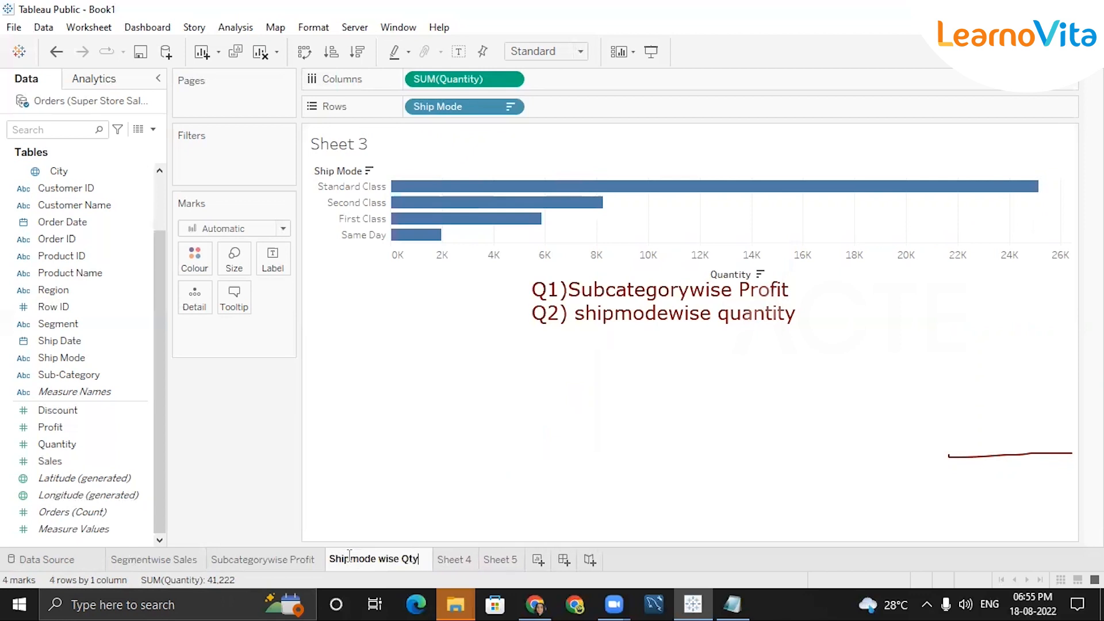
key(Return)
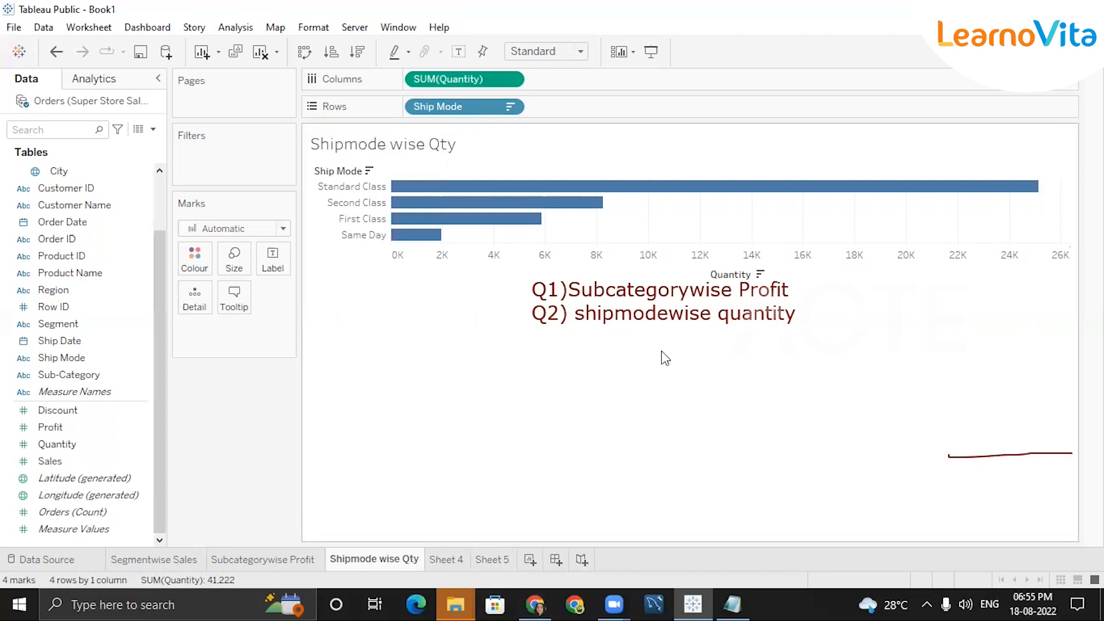
Show the chart type suggestions and change the chart title on the Segmentwise Sales sheet to "Segmentwise Sal"
key(ctrl+1)
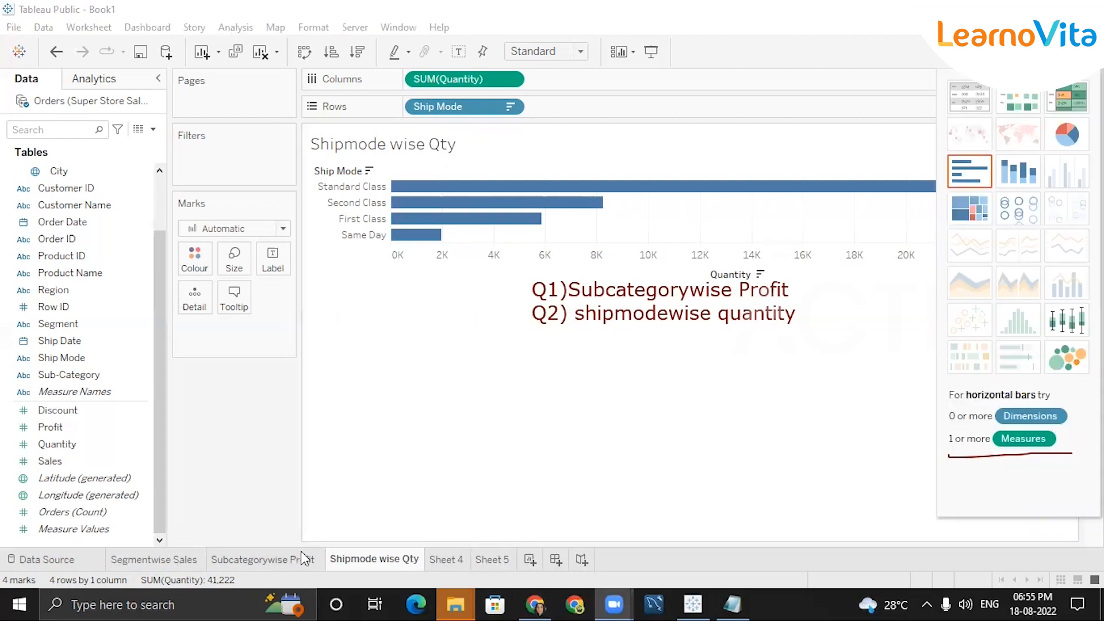
click(178, 554)
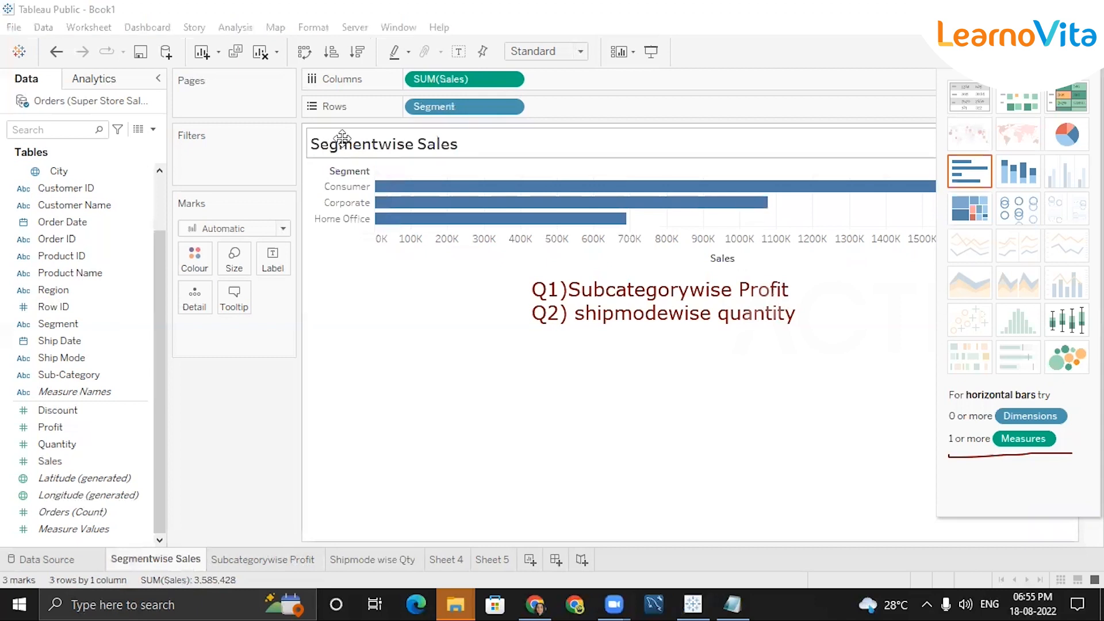
double_click(374, 145)
key(BackSpace)
key(BackSpace)
key(BackSpace)
text(l2)
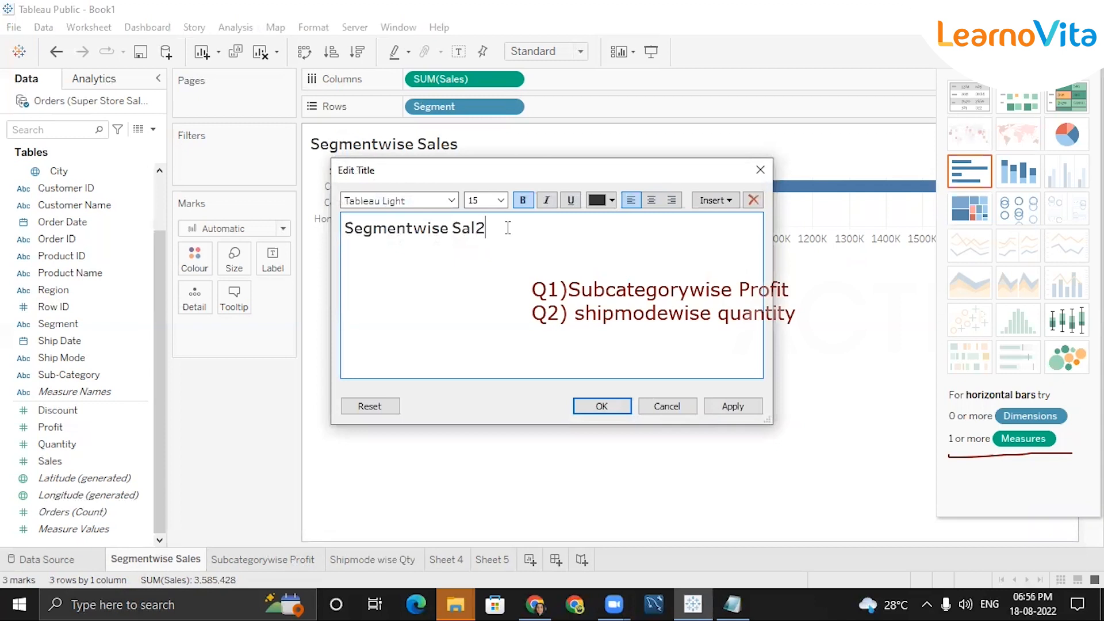
key(BackSpace)
click(577, 403)
Compare the Segmentwise Sales and Subcategorywise Profit sheets, ending on Subcategorywise Profit
click(253, 558)
click(180, 560)
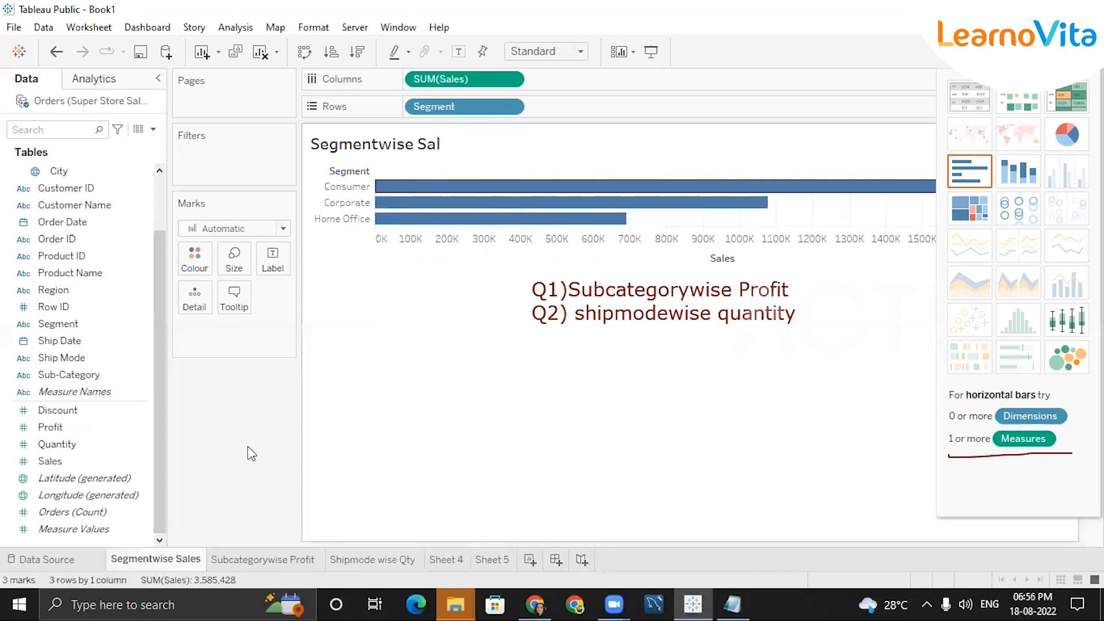
click(268, 557)
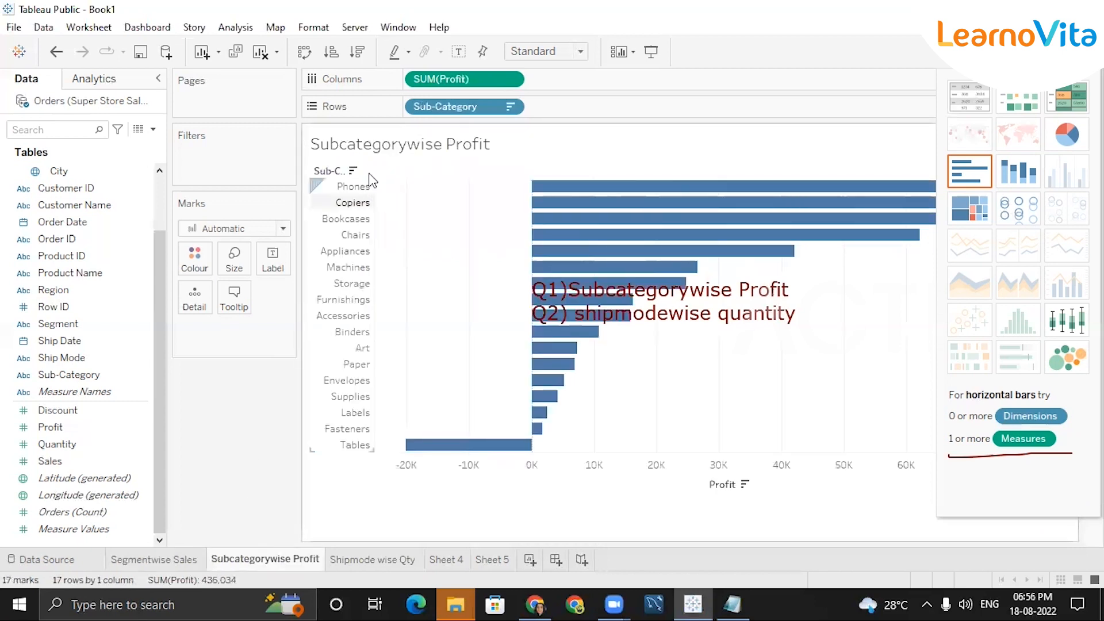